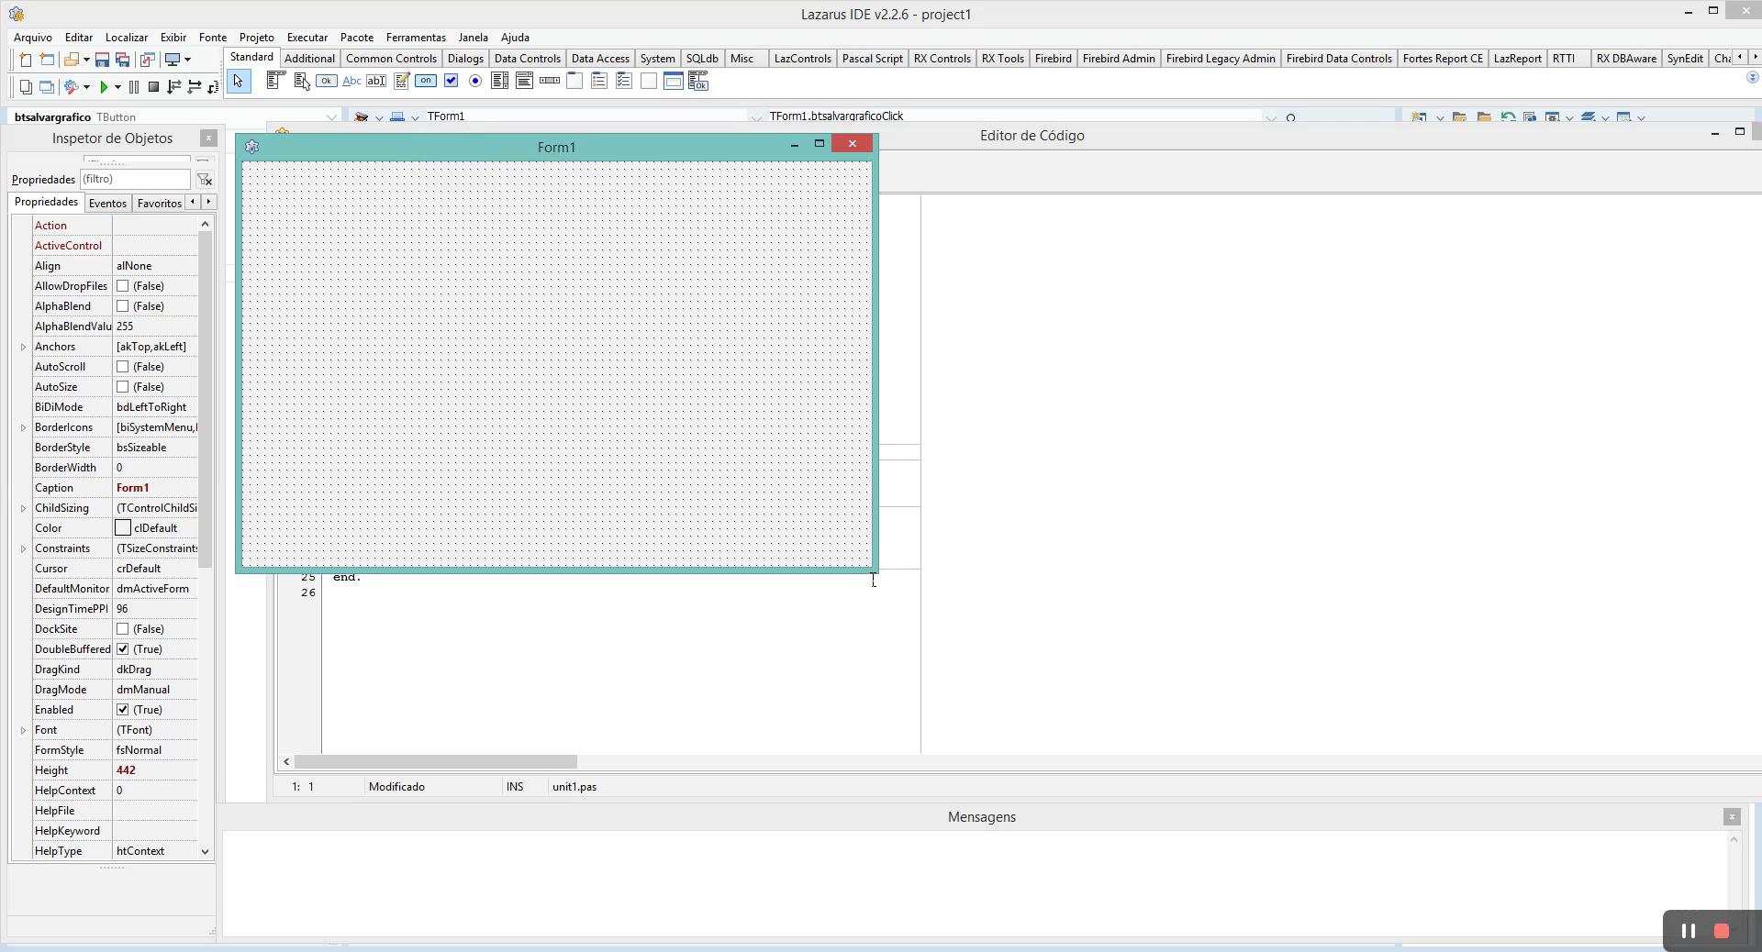
Step: Enlarge Form1 from its lower corner to a height of about 501 pixels
left_click_drag(871, 571, 924, 583)
left_click(669, 437)
key("F12")
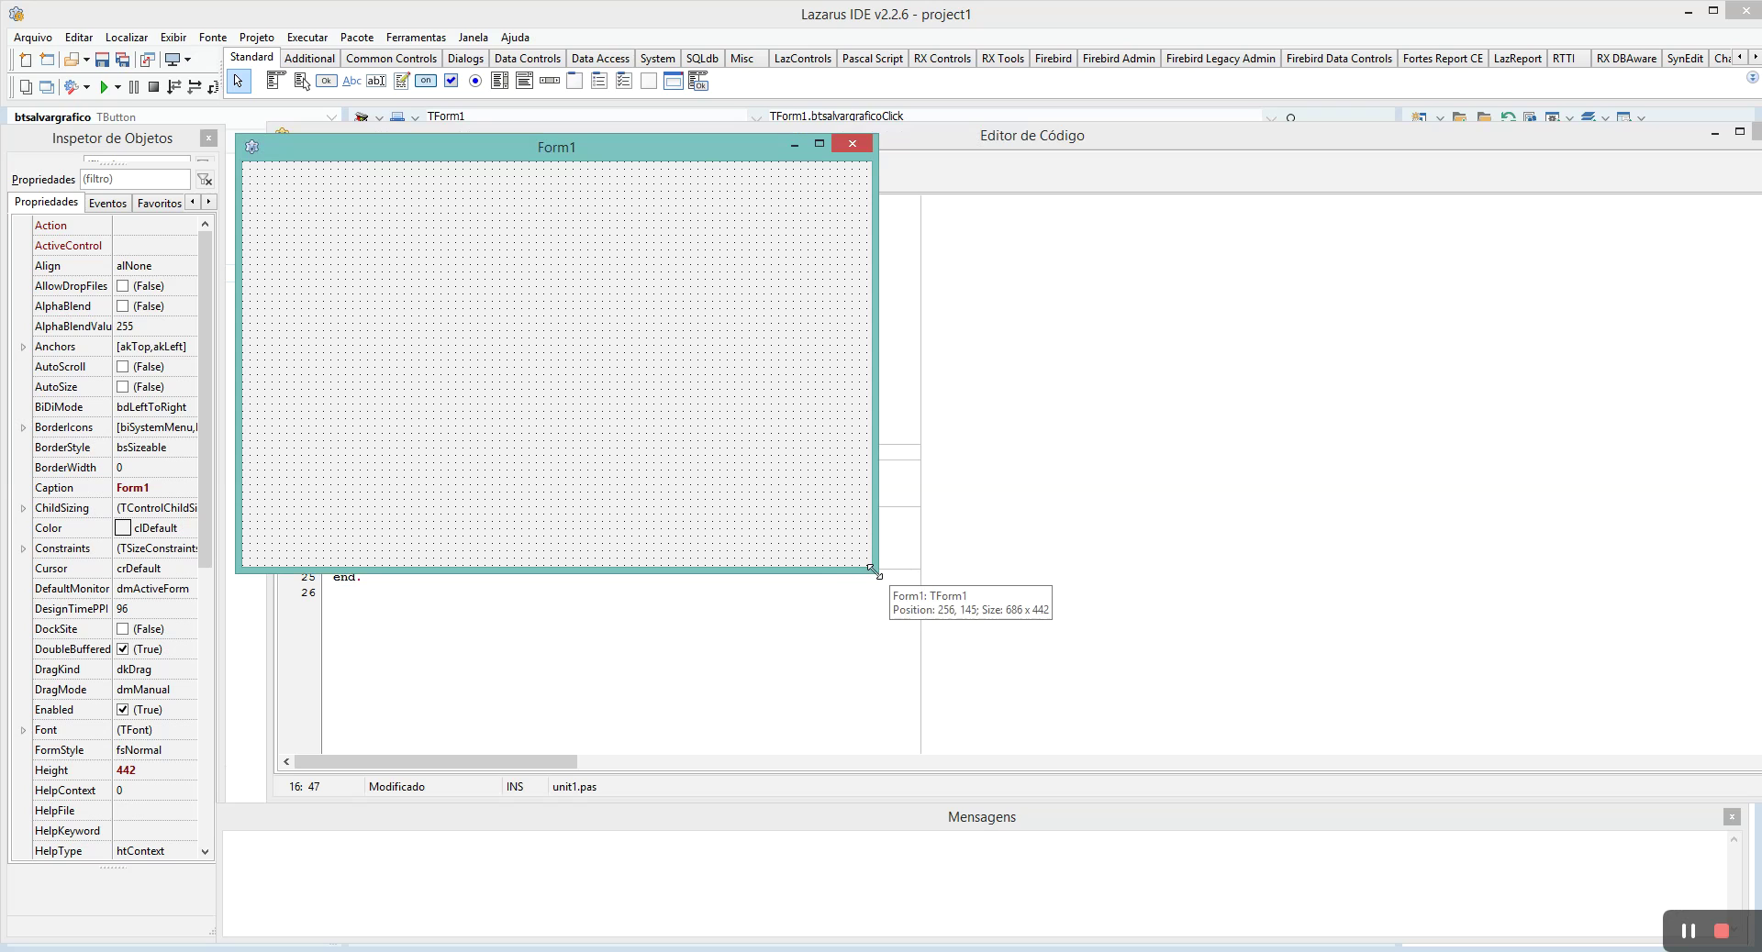
left_click_drag(872, 569, 1058, 624)
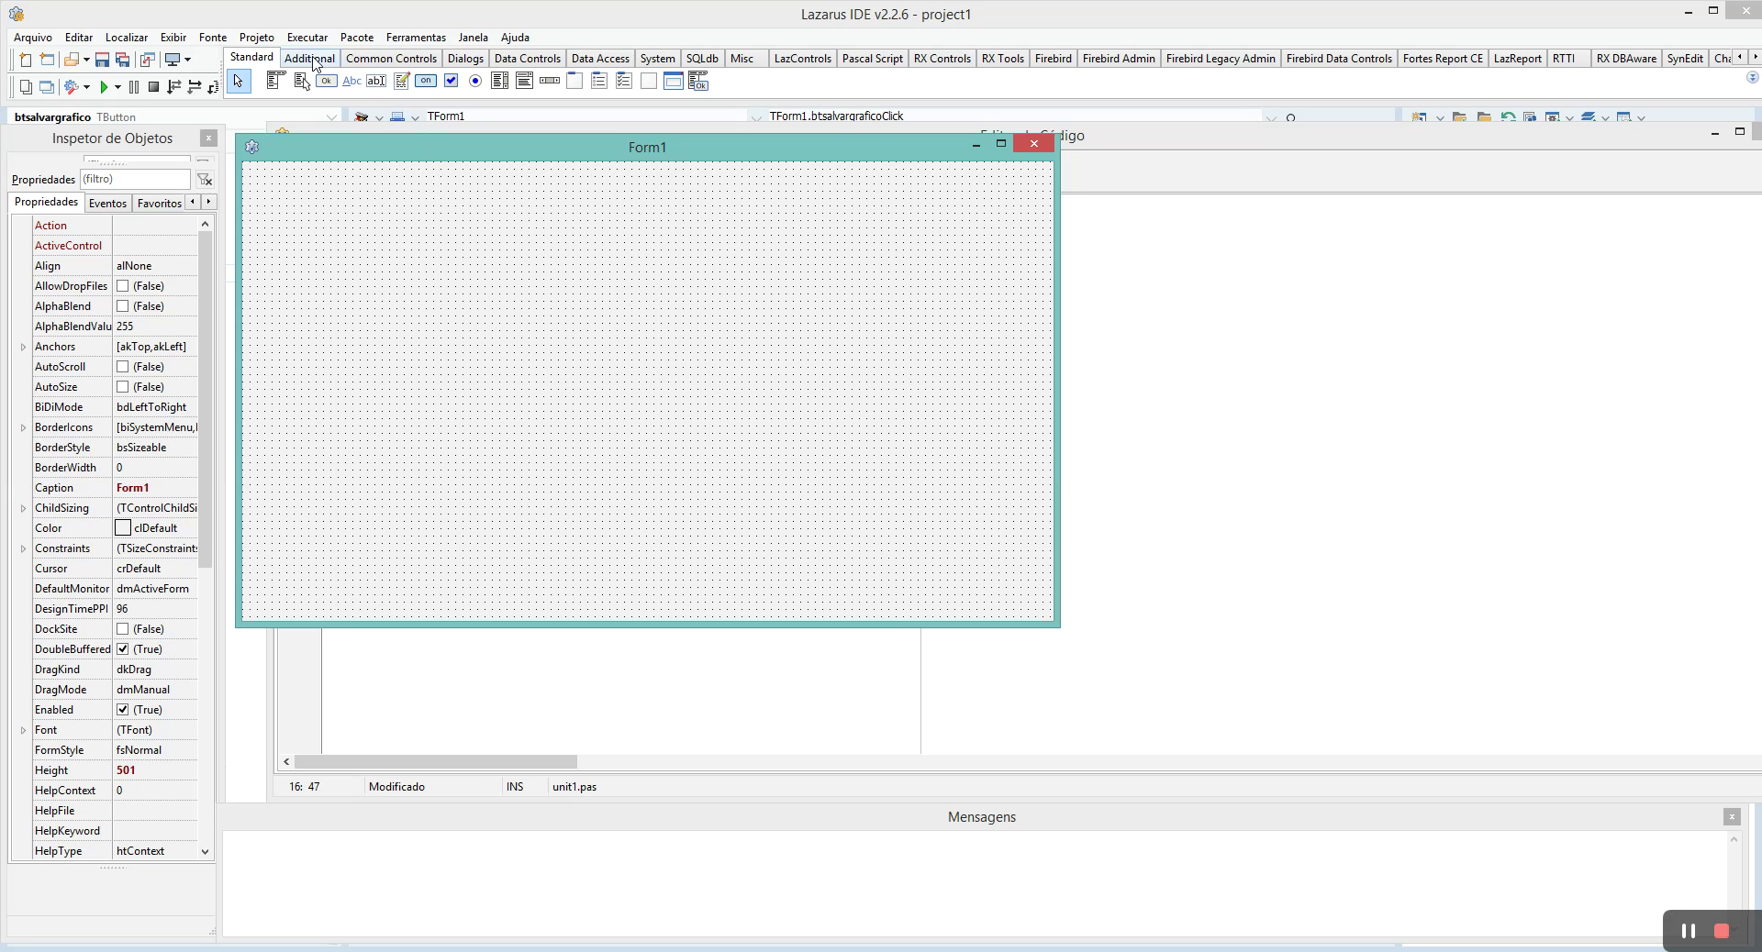
Step: Place a BitBtn component near the lower middle of Form1
left_click(312, 57)
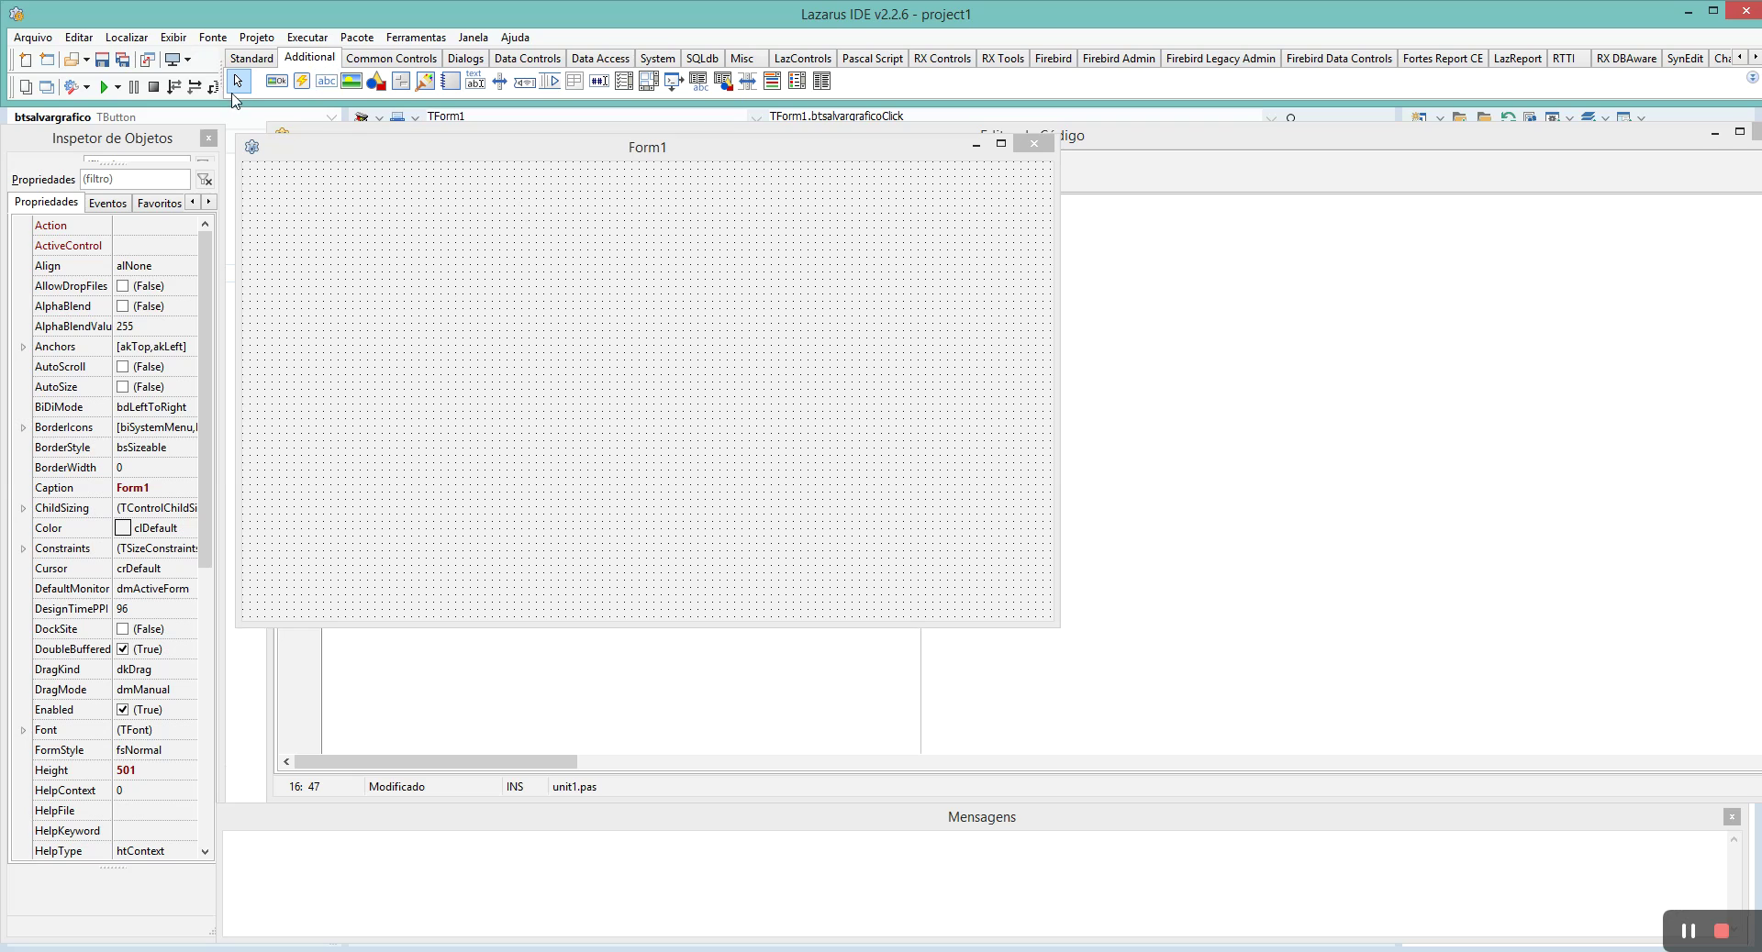
left_click(276, 80)
left_click(661, 450)
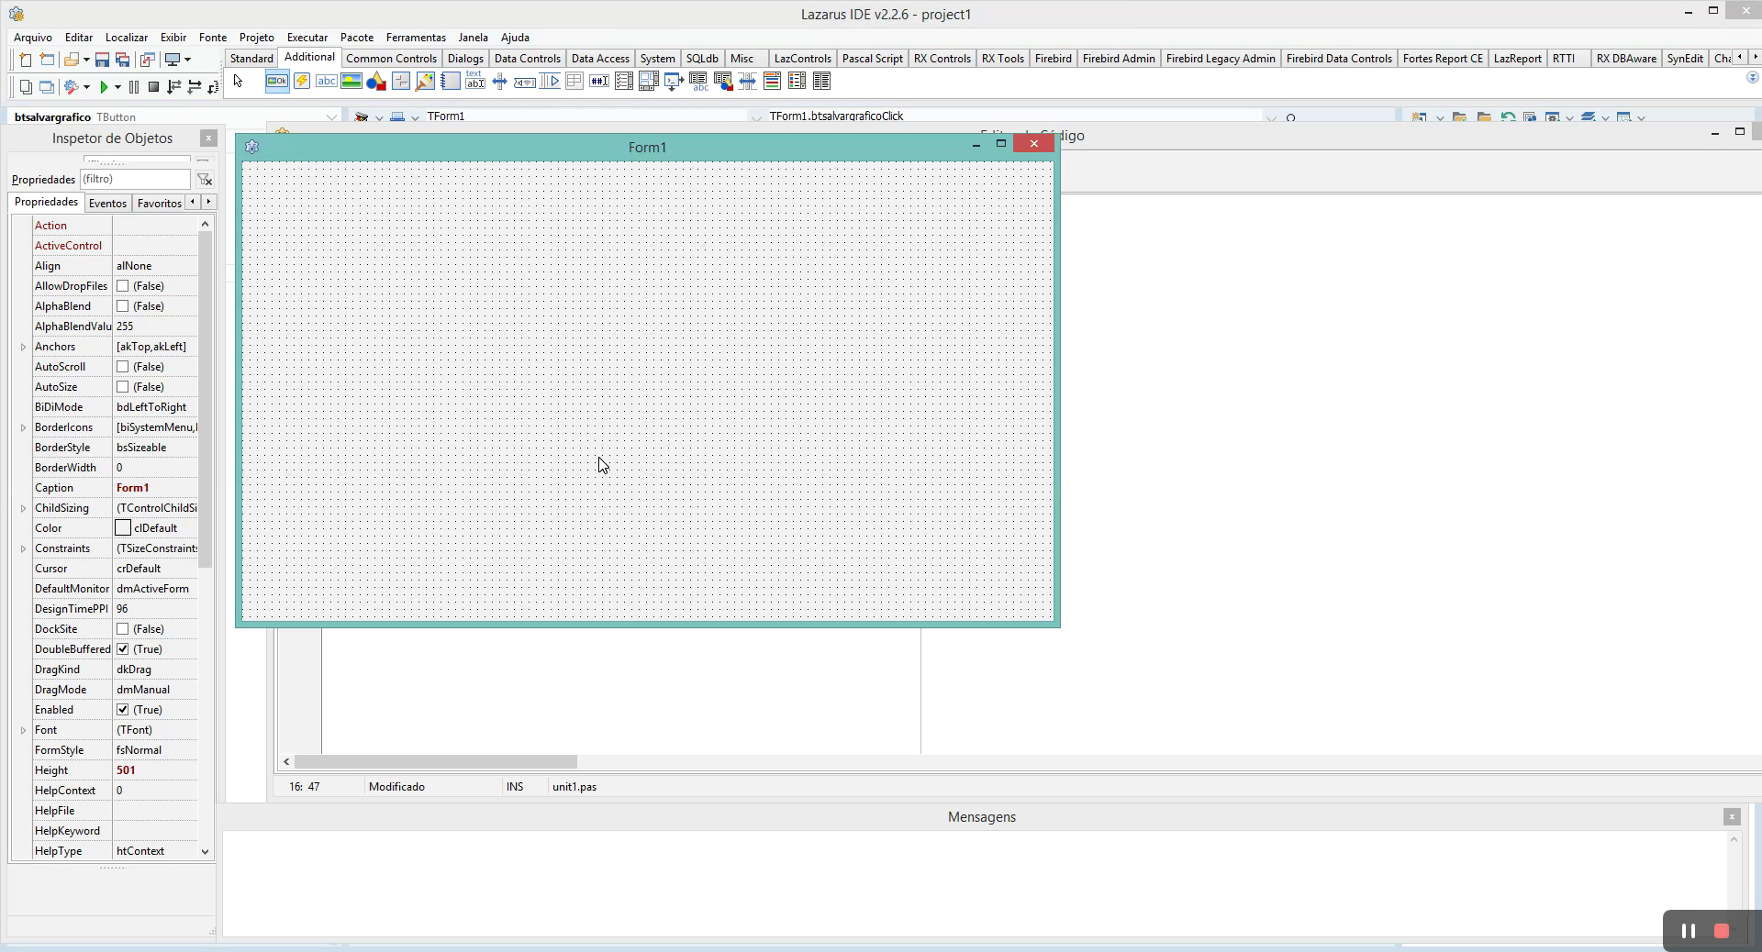
left_click_drag(613, 439, 668, 544)
Step: Place an image component in the upper middle of Form1 and a color box to its right
left_click(350, 81)
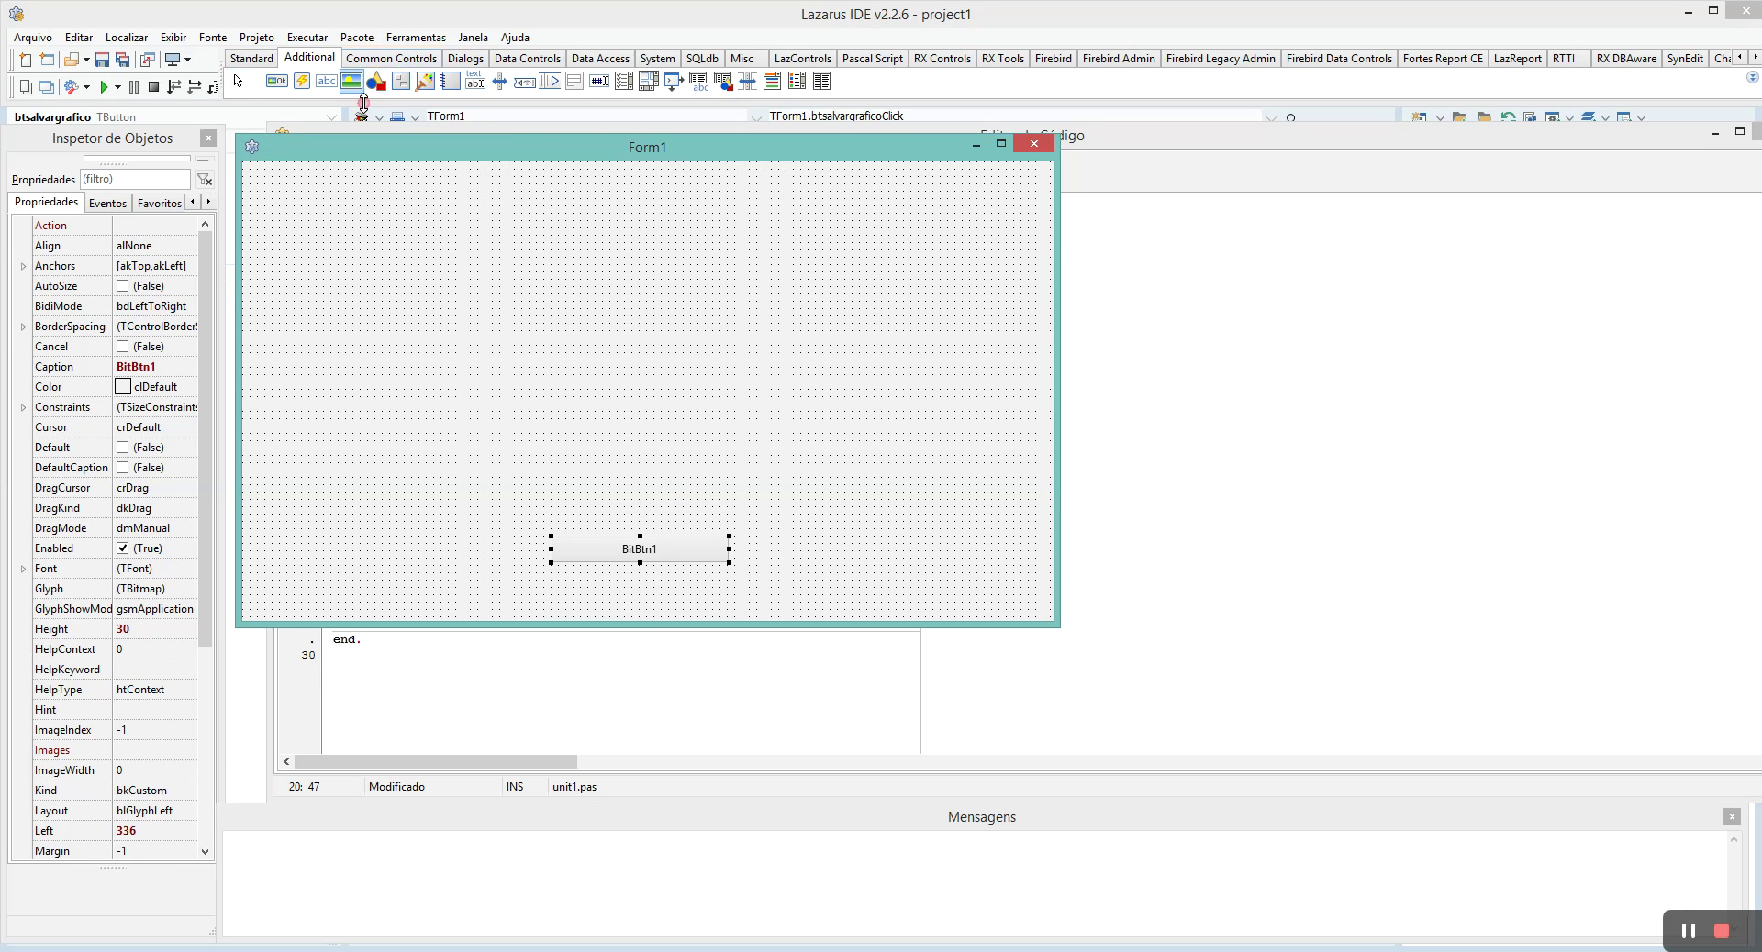
left_click(537, 272)
left_click(771, 81)
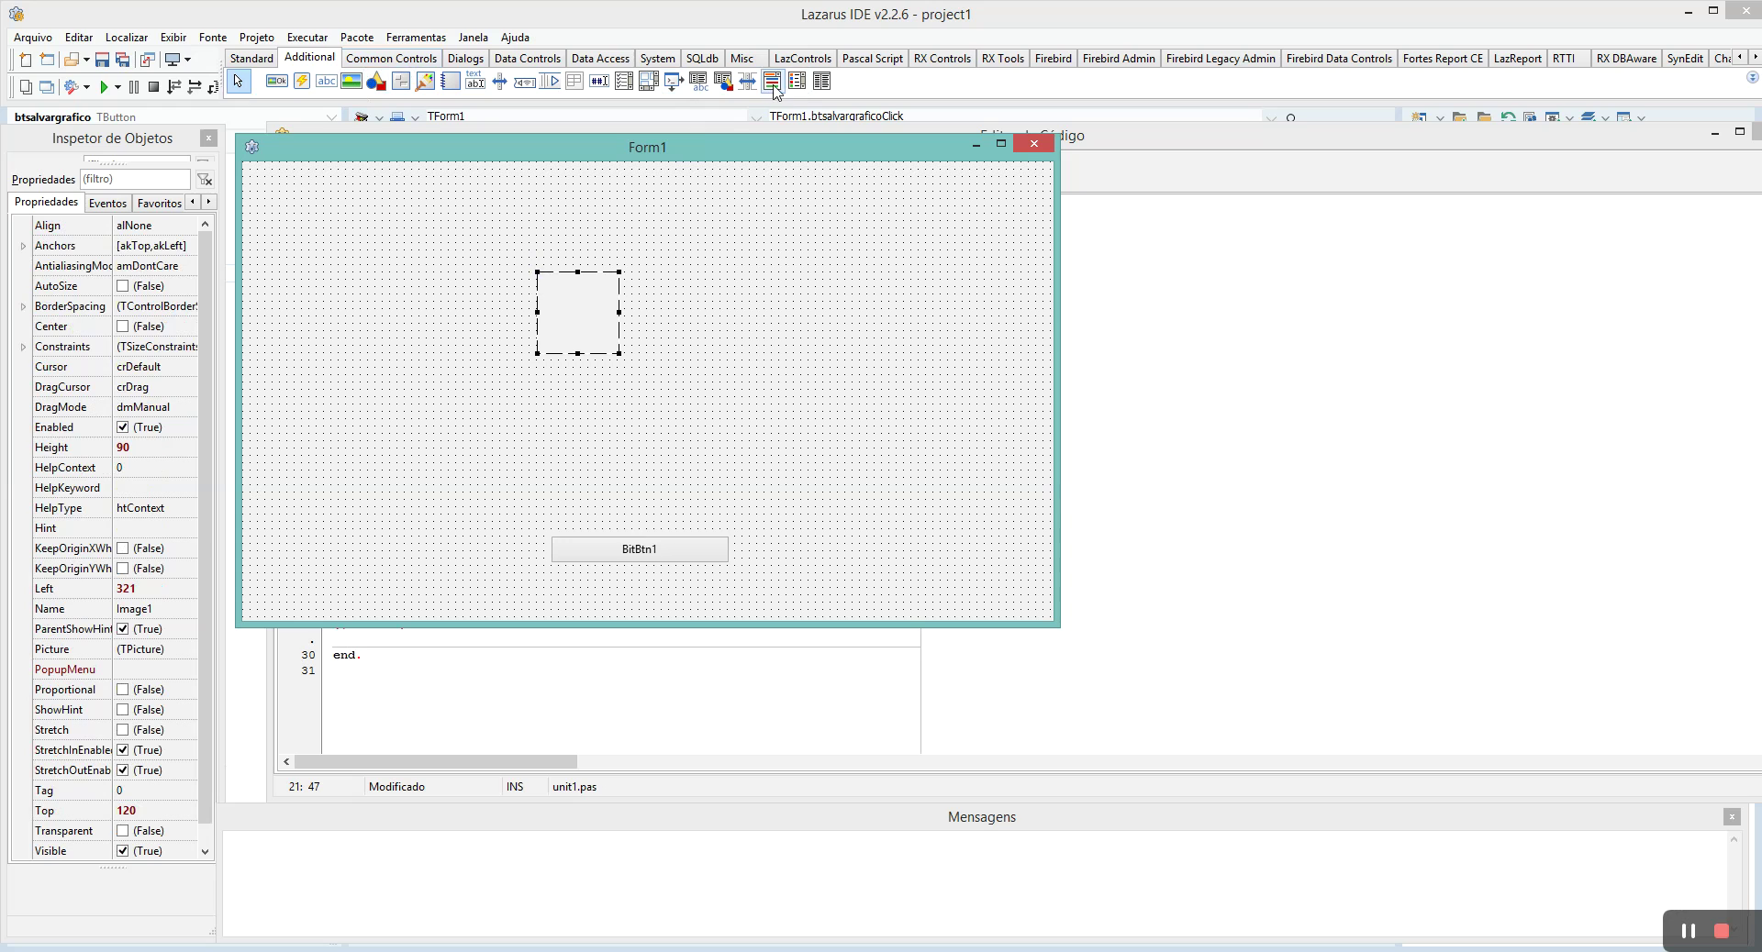
left_click(758, 259)
Step: Add a value list editor to Form1 and position it to the left of the image component
left_click(821, 81)
left_click(345, 266)
left_click_drag(463, 349, 398, 410)
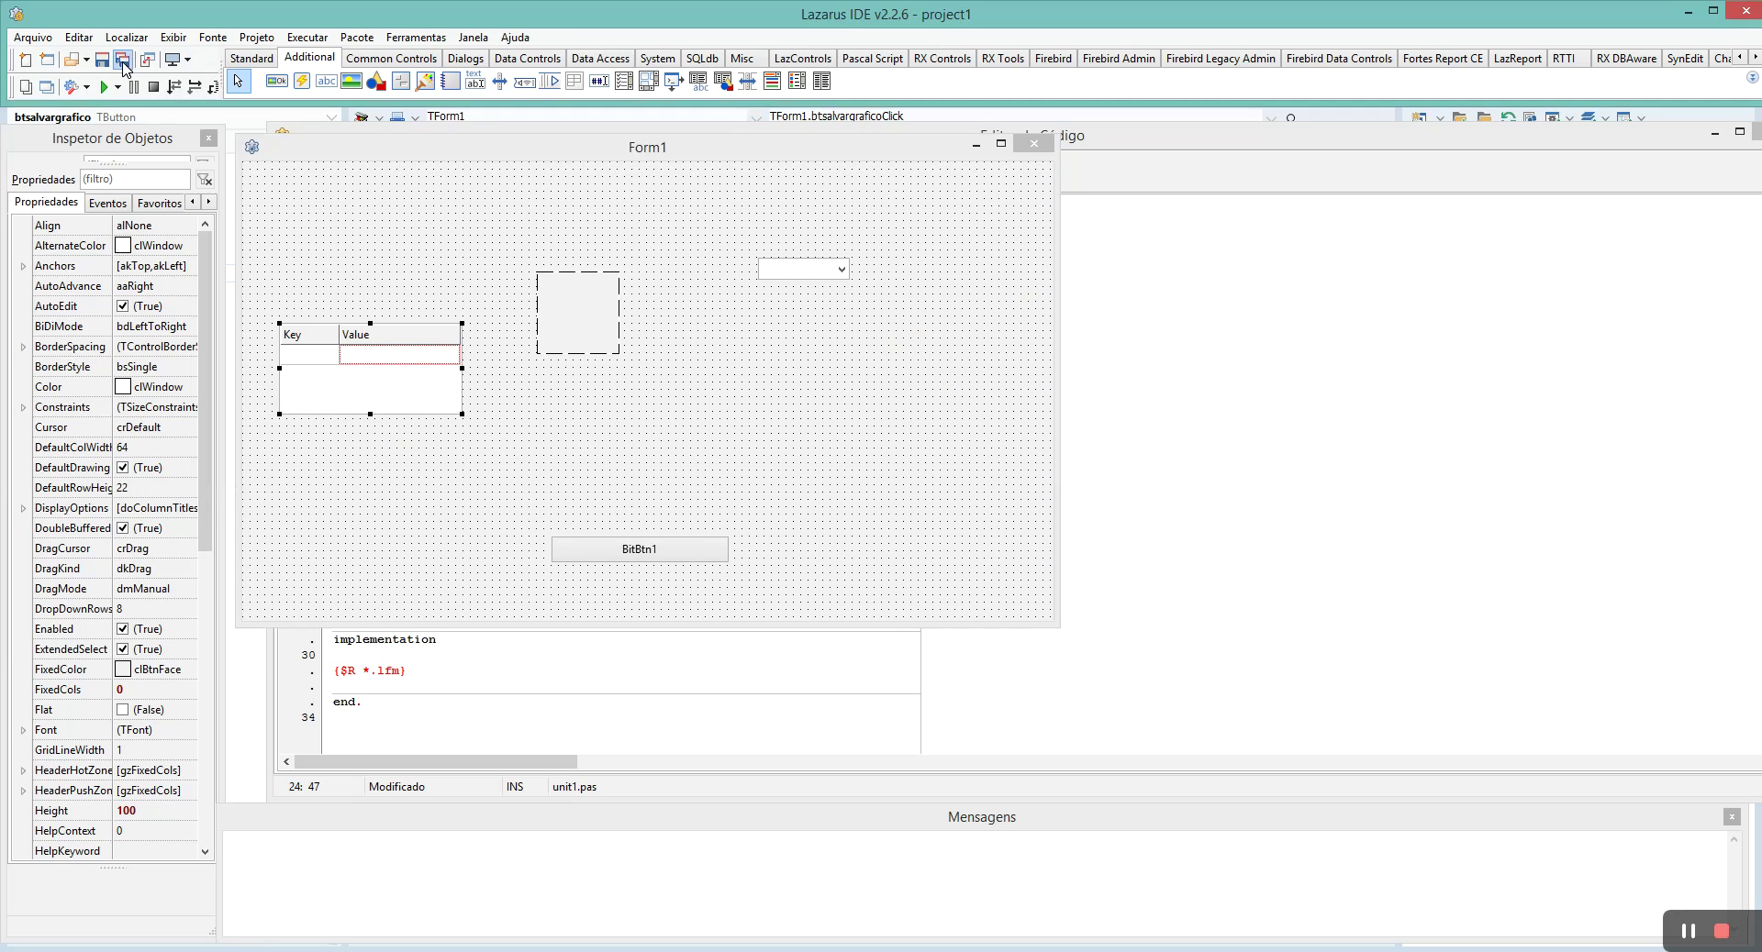
Step: Save the project as project1.lpi and its unit as unit1.pas in LAZARUS\004 - DIMINUINDO O TAMANHO DO EXECUTÁVEL
left_click(123, 62)
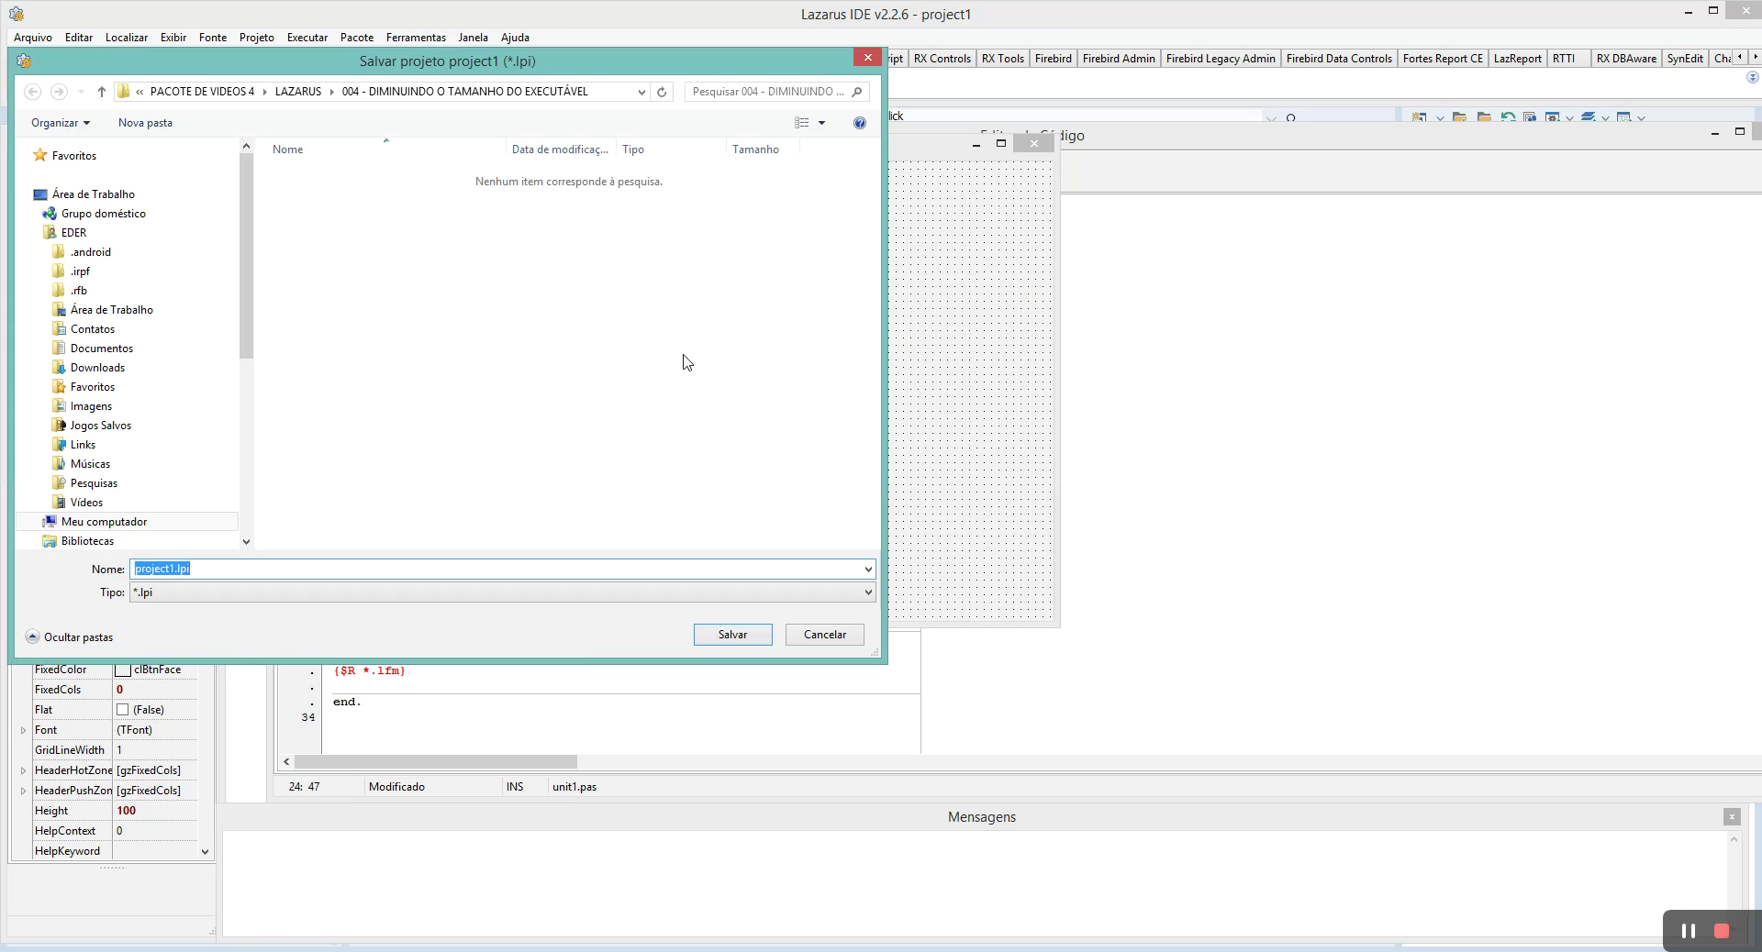
left_click(142, 521)
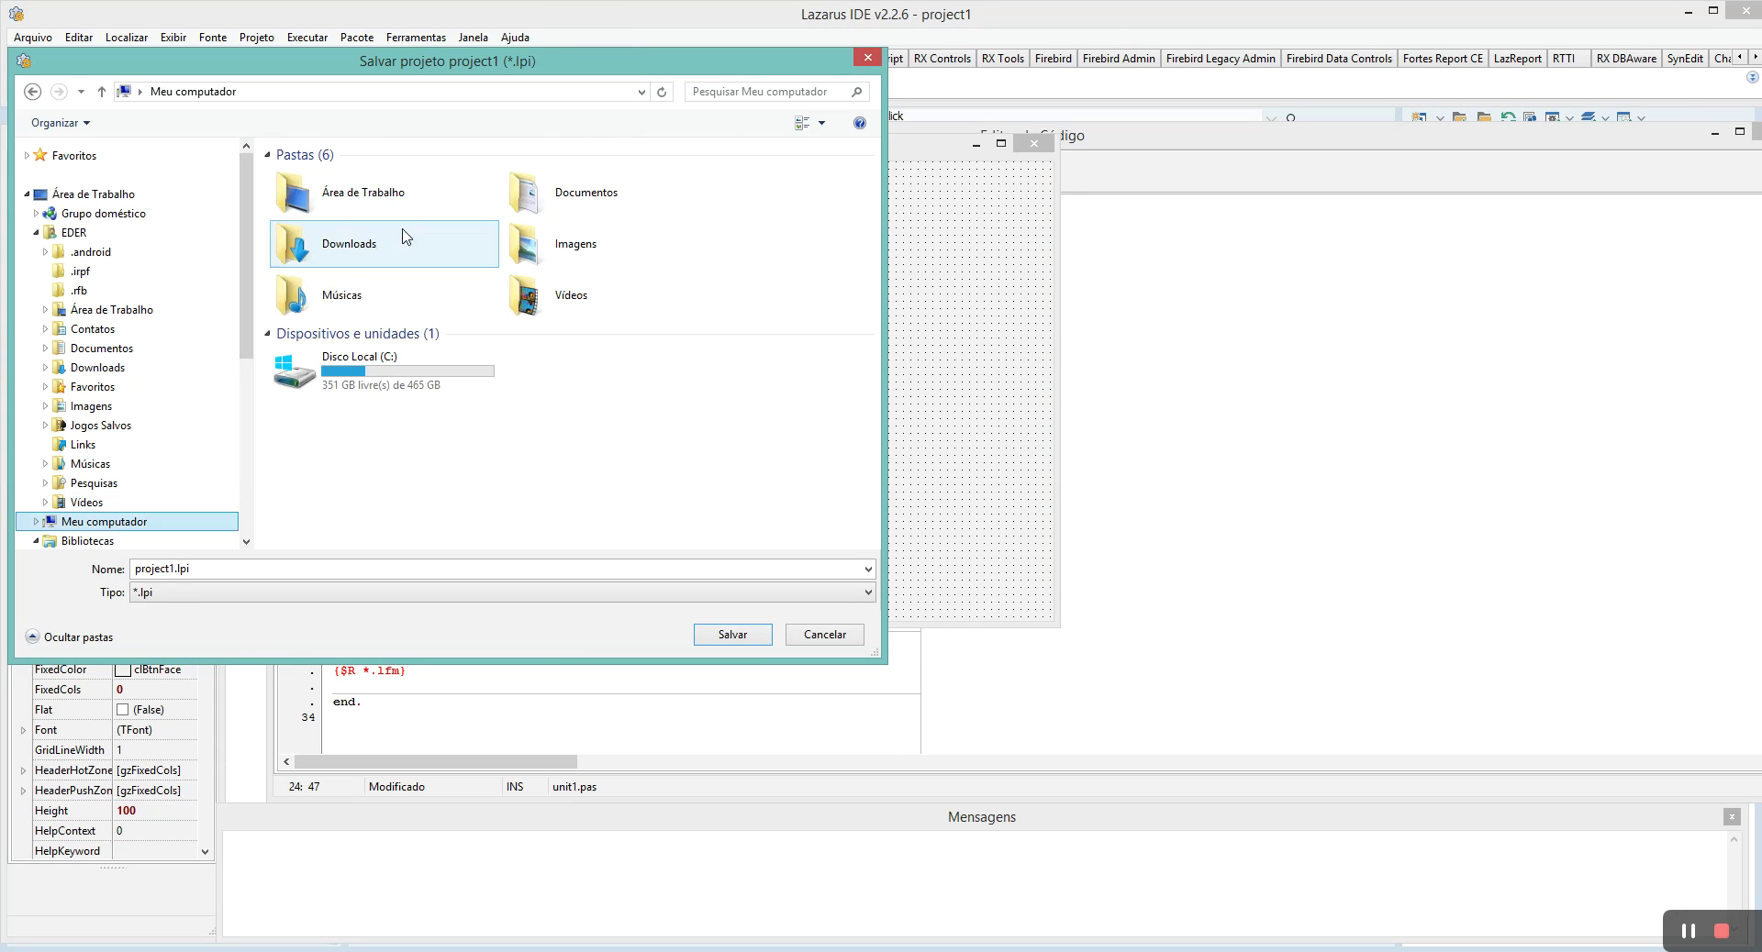
double_click(373, 372)
double_click(377, 310)
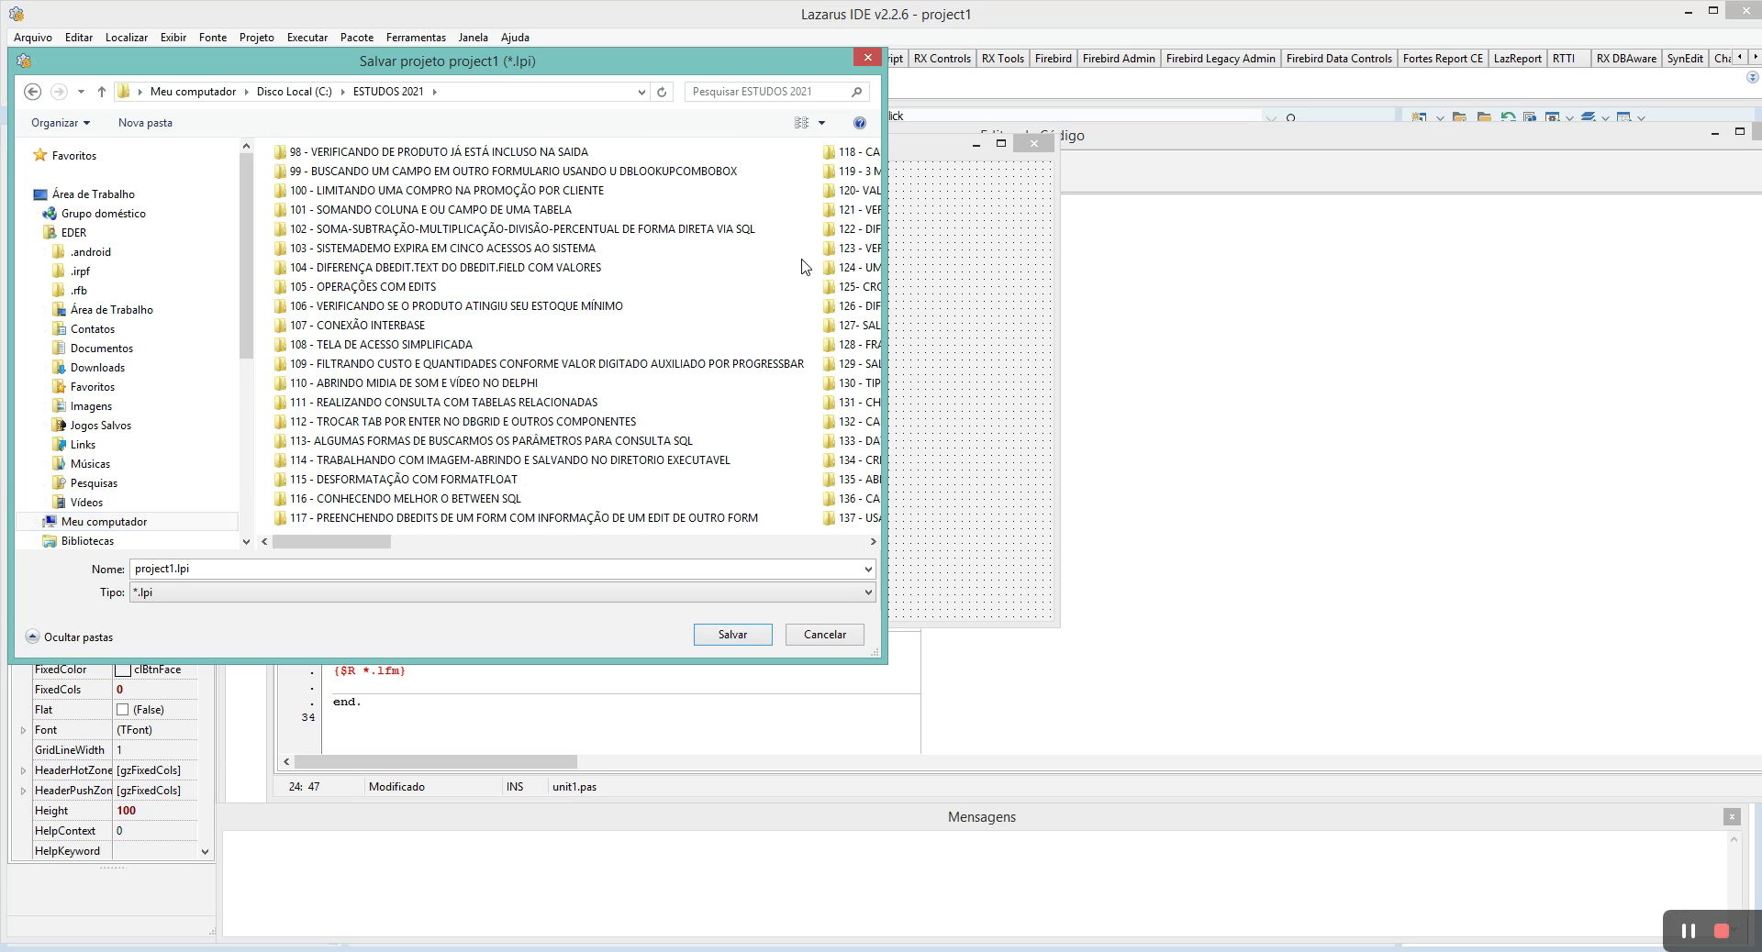
left_click_drag(351, 542, 836, 560)
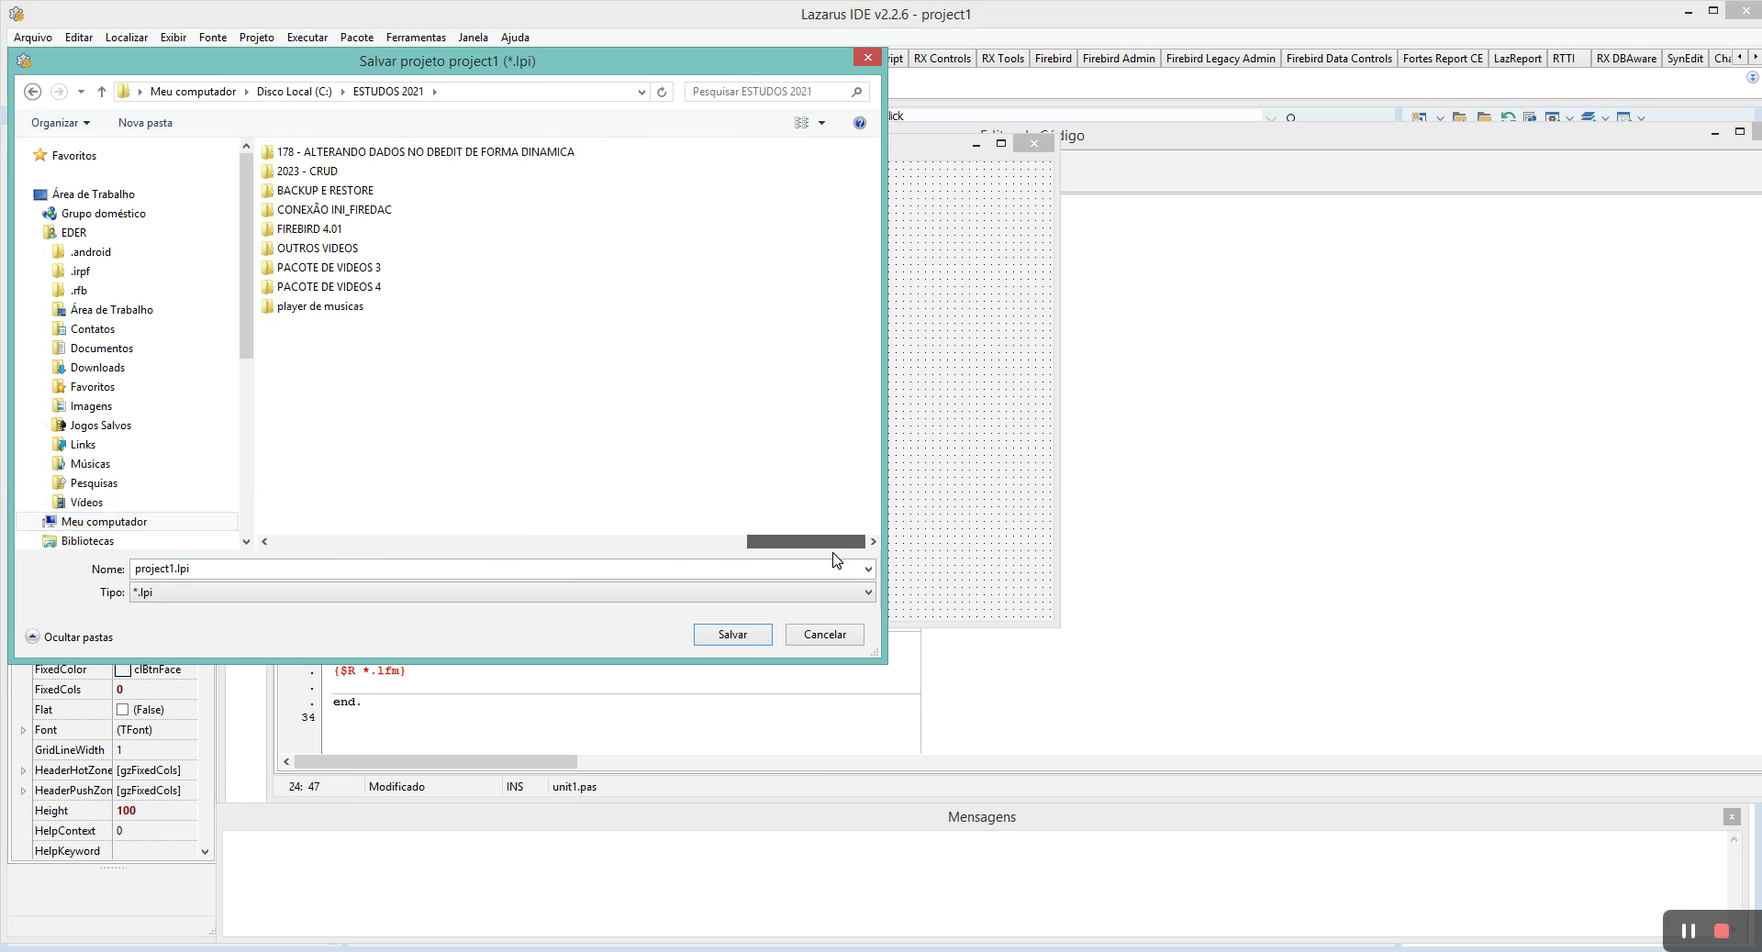
double_click(381, 286)
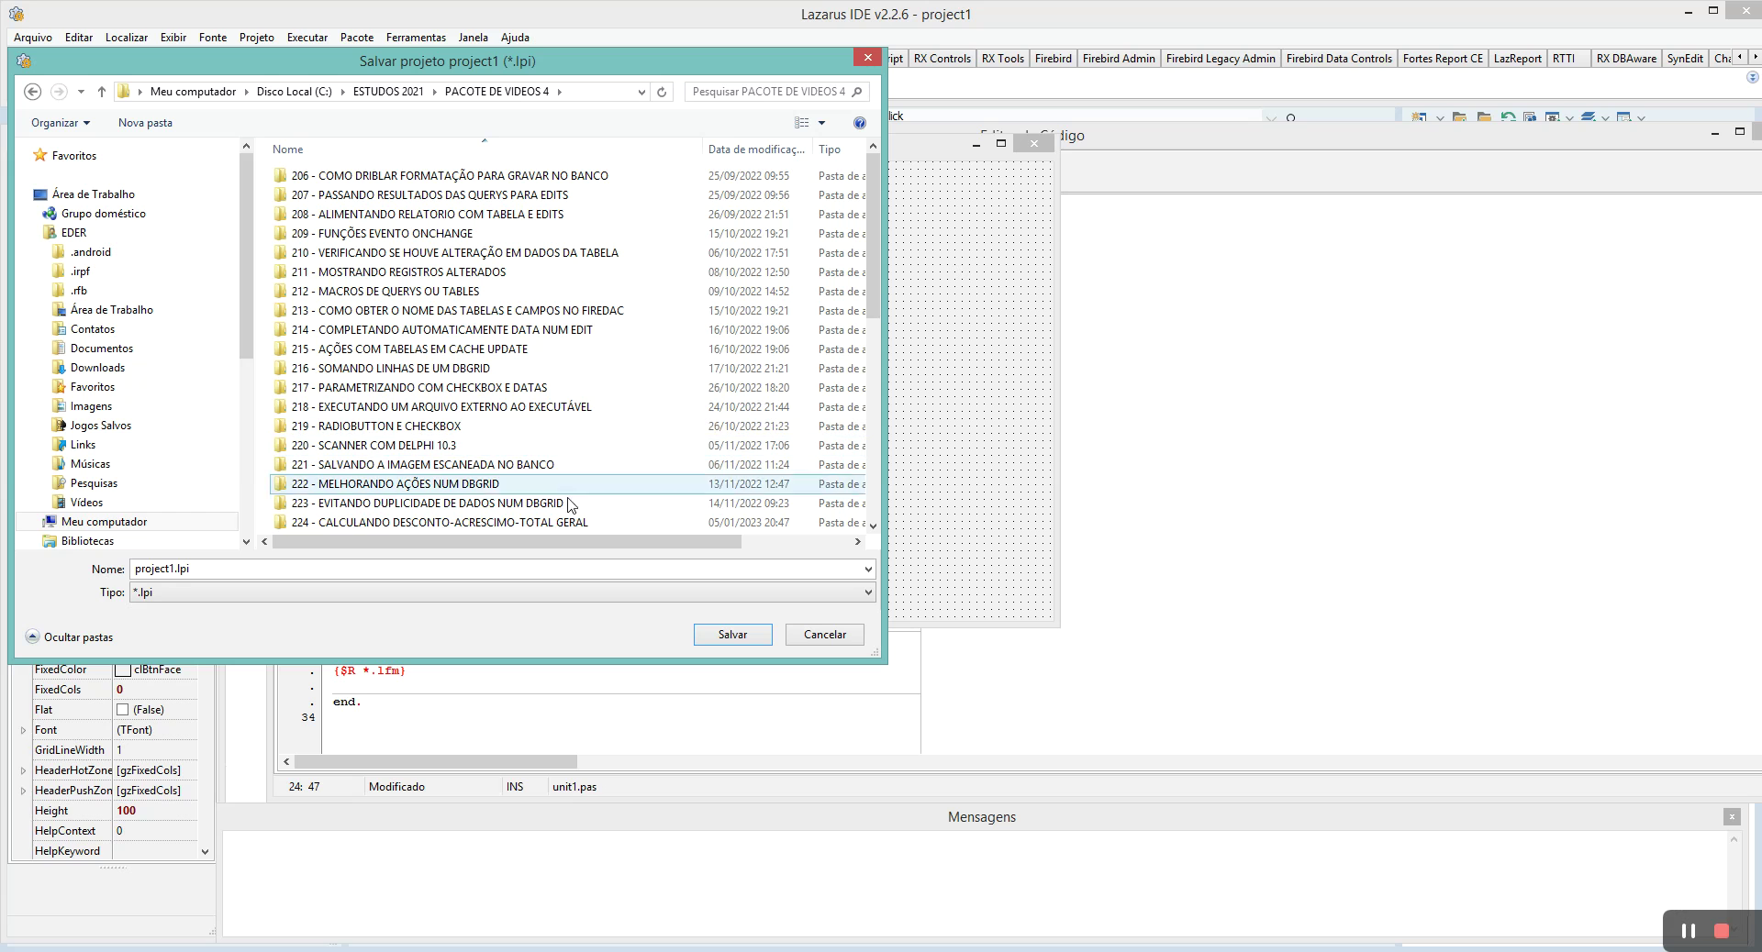
left_click_drag(881, 222, 893, 455)
double_click(347, 519)
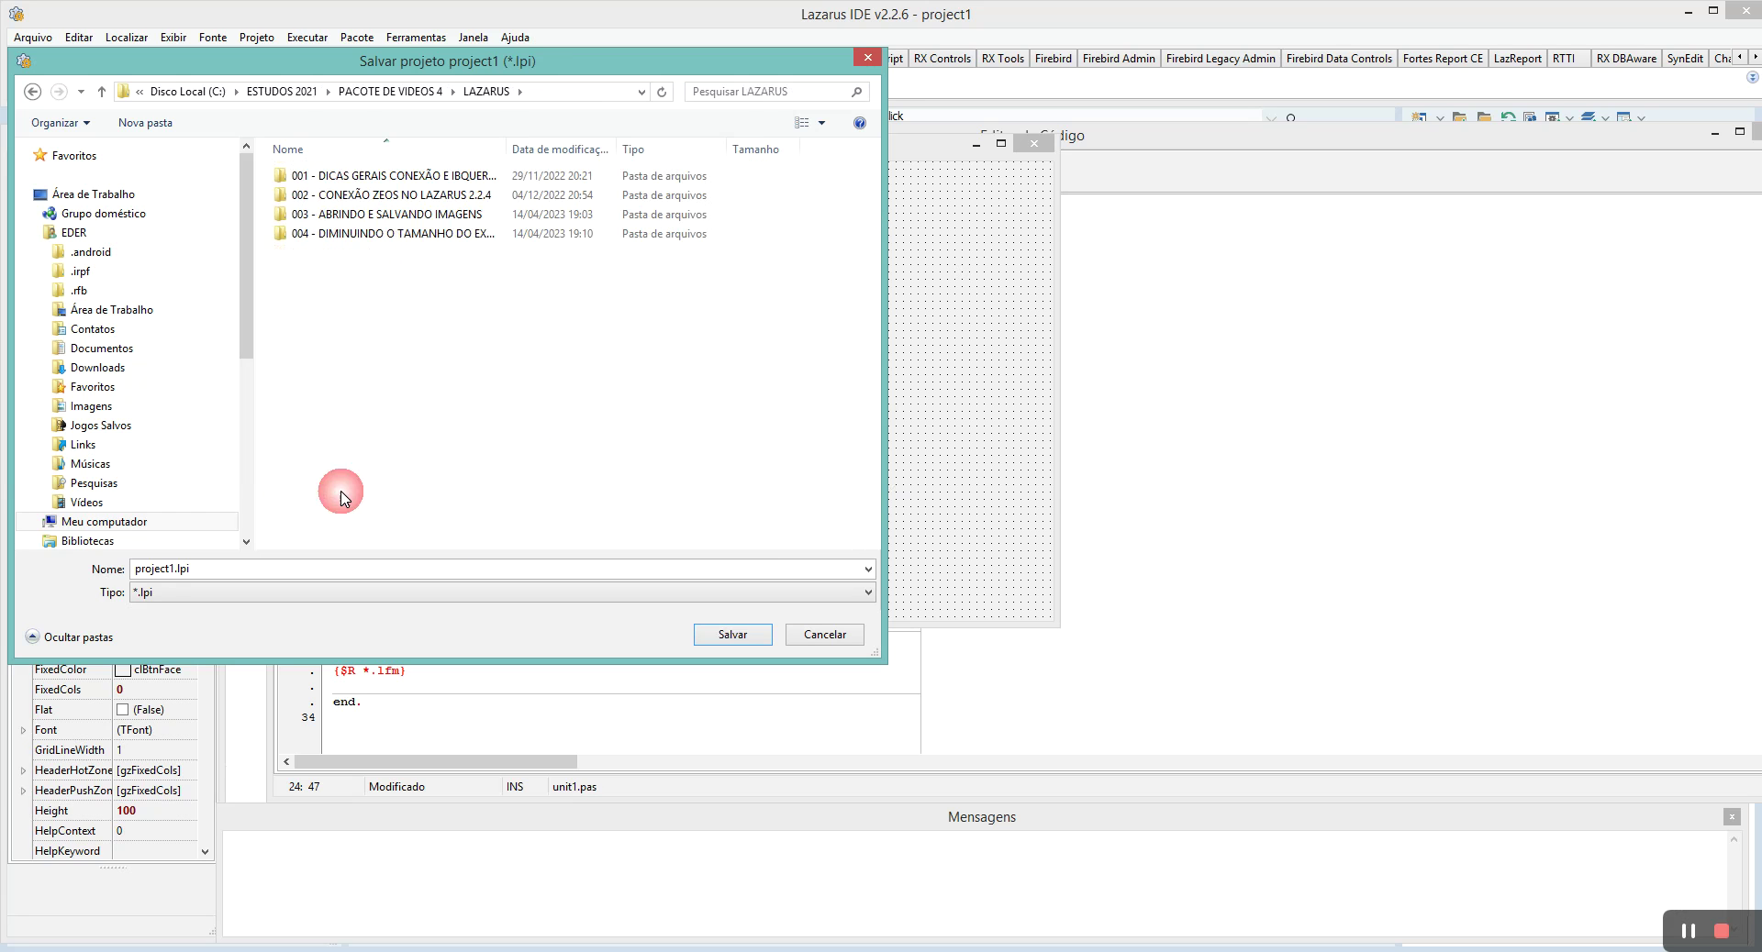
double_click(427, 235)
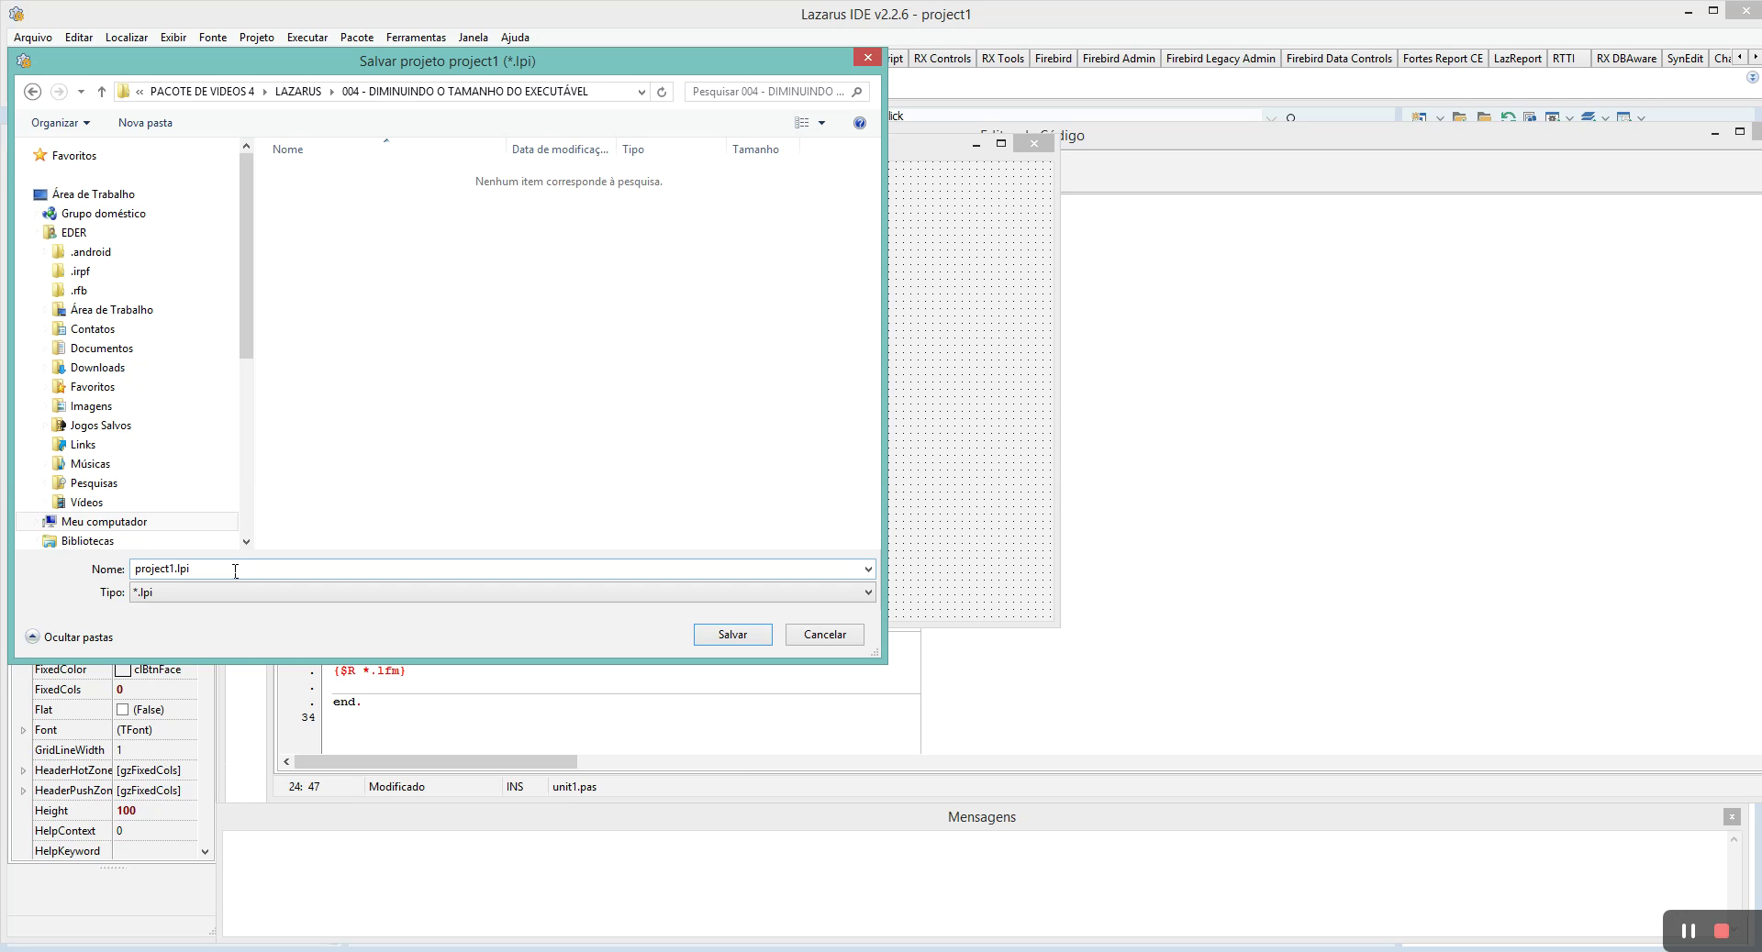
left_click(725, 633)
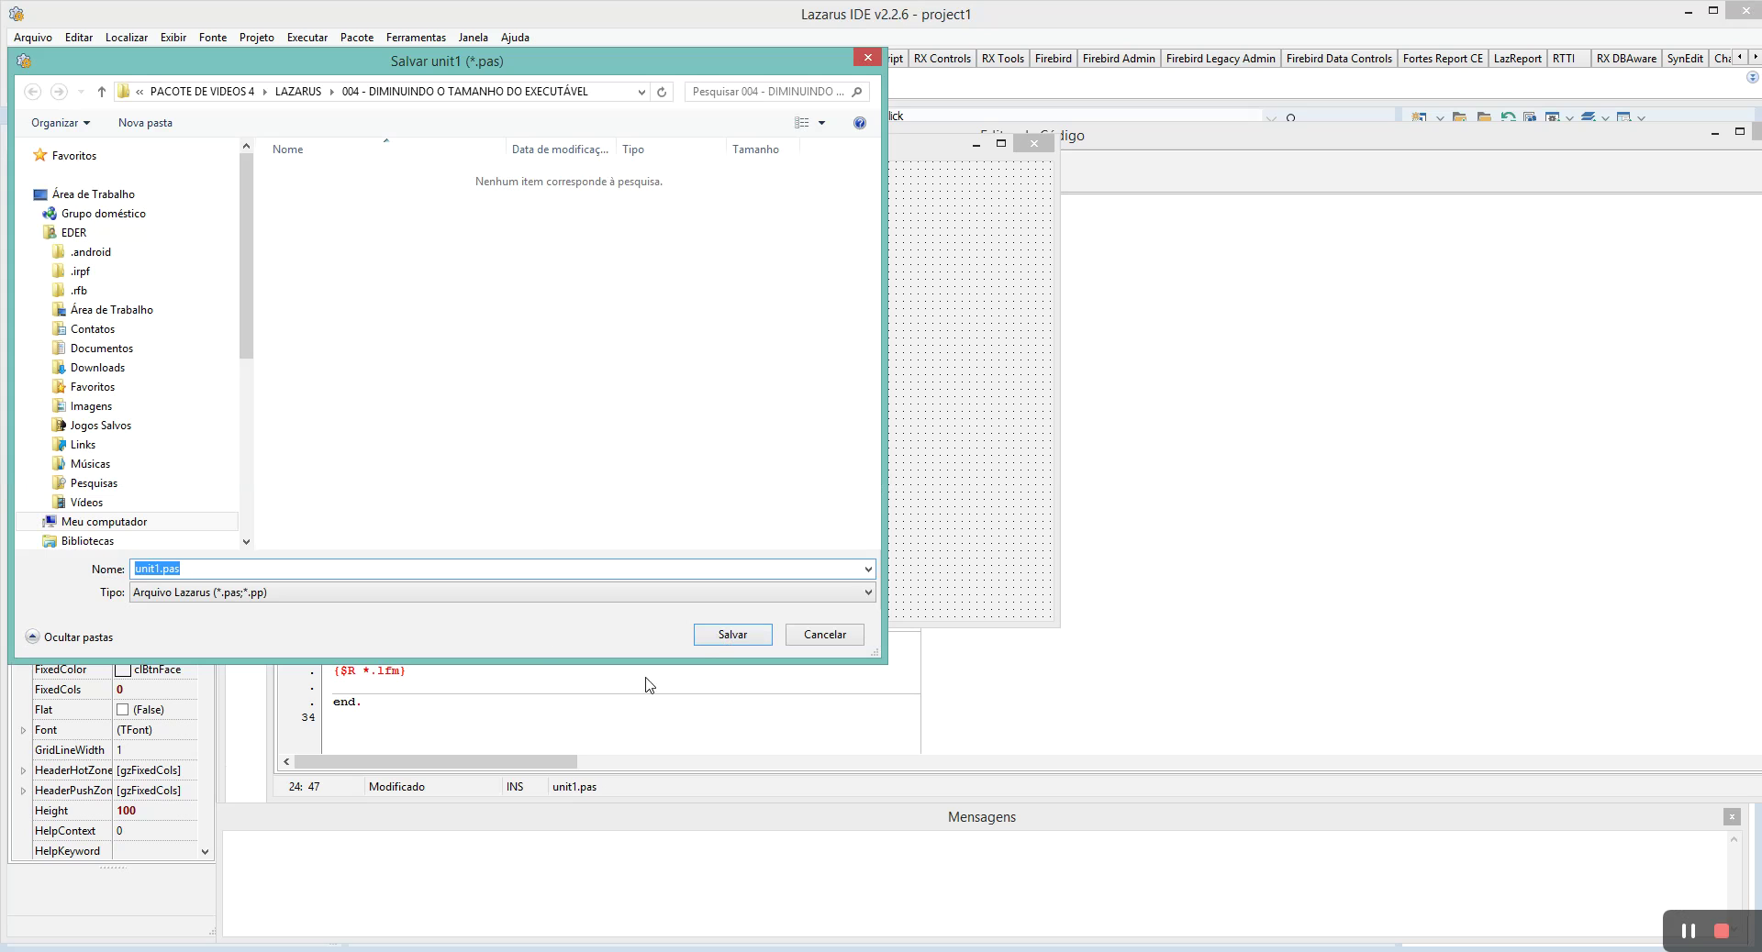
left_click(725, 638)
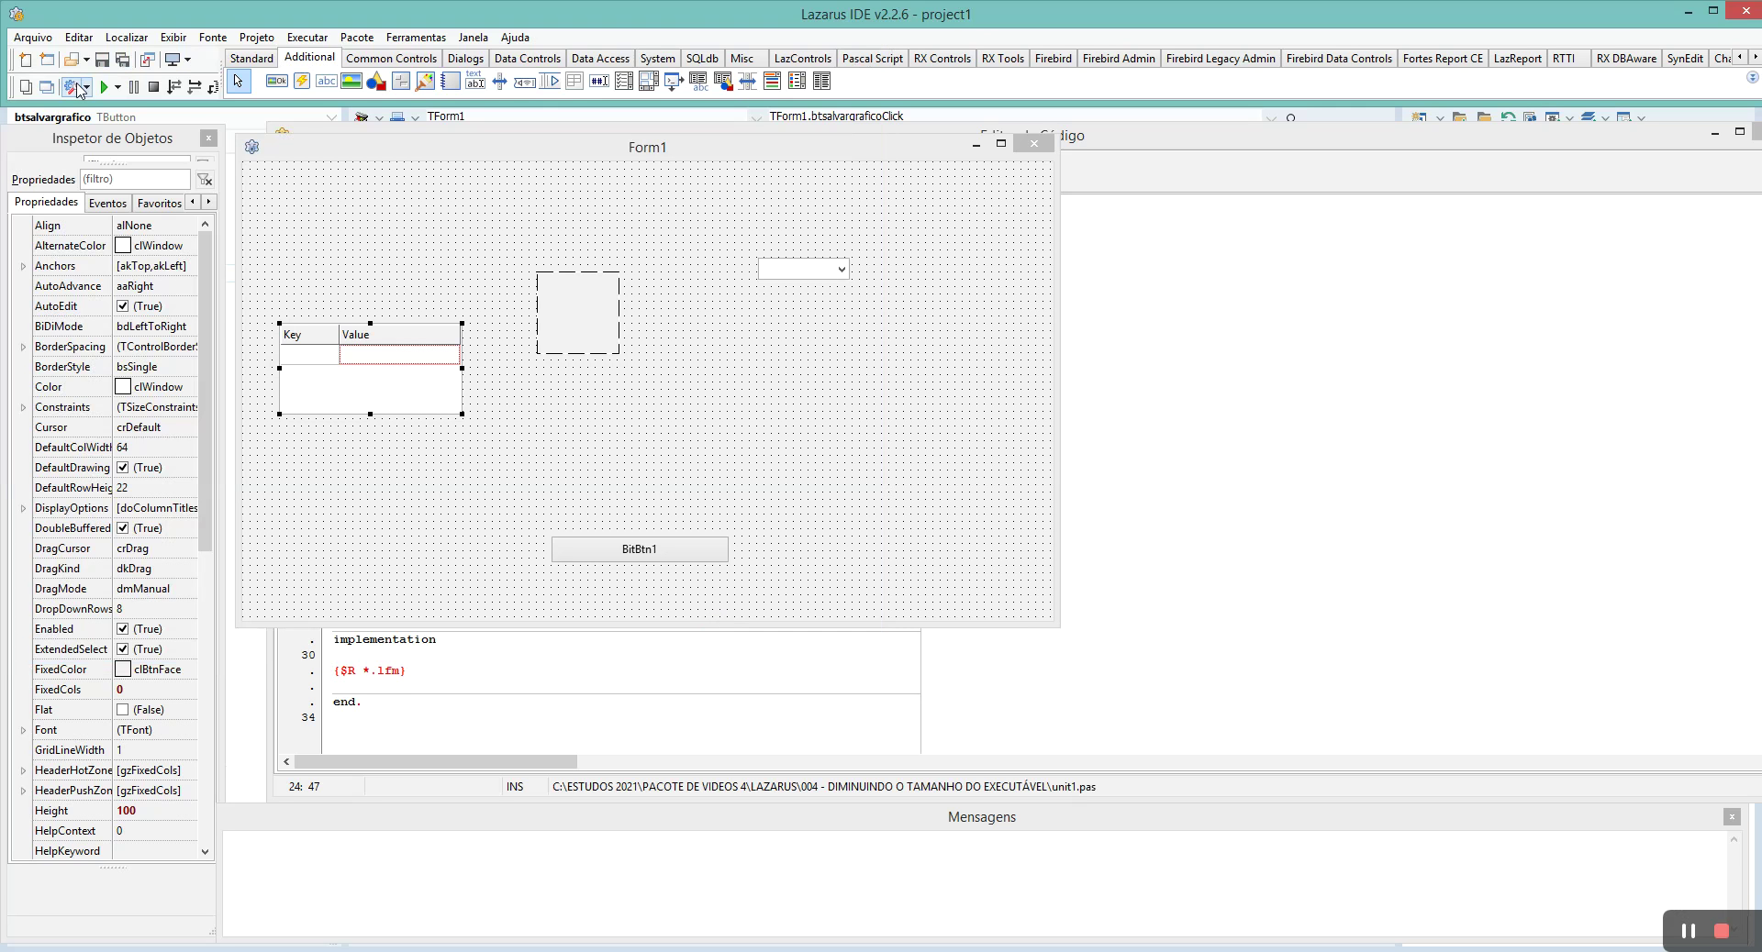
Step: Compile and run the project, enabling Dwarf 2 debug information with sets ("Habilitar Dwarf 2 com definições")
left_click(104, 88)
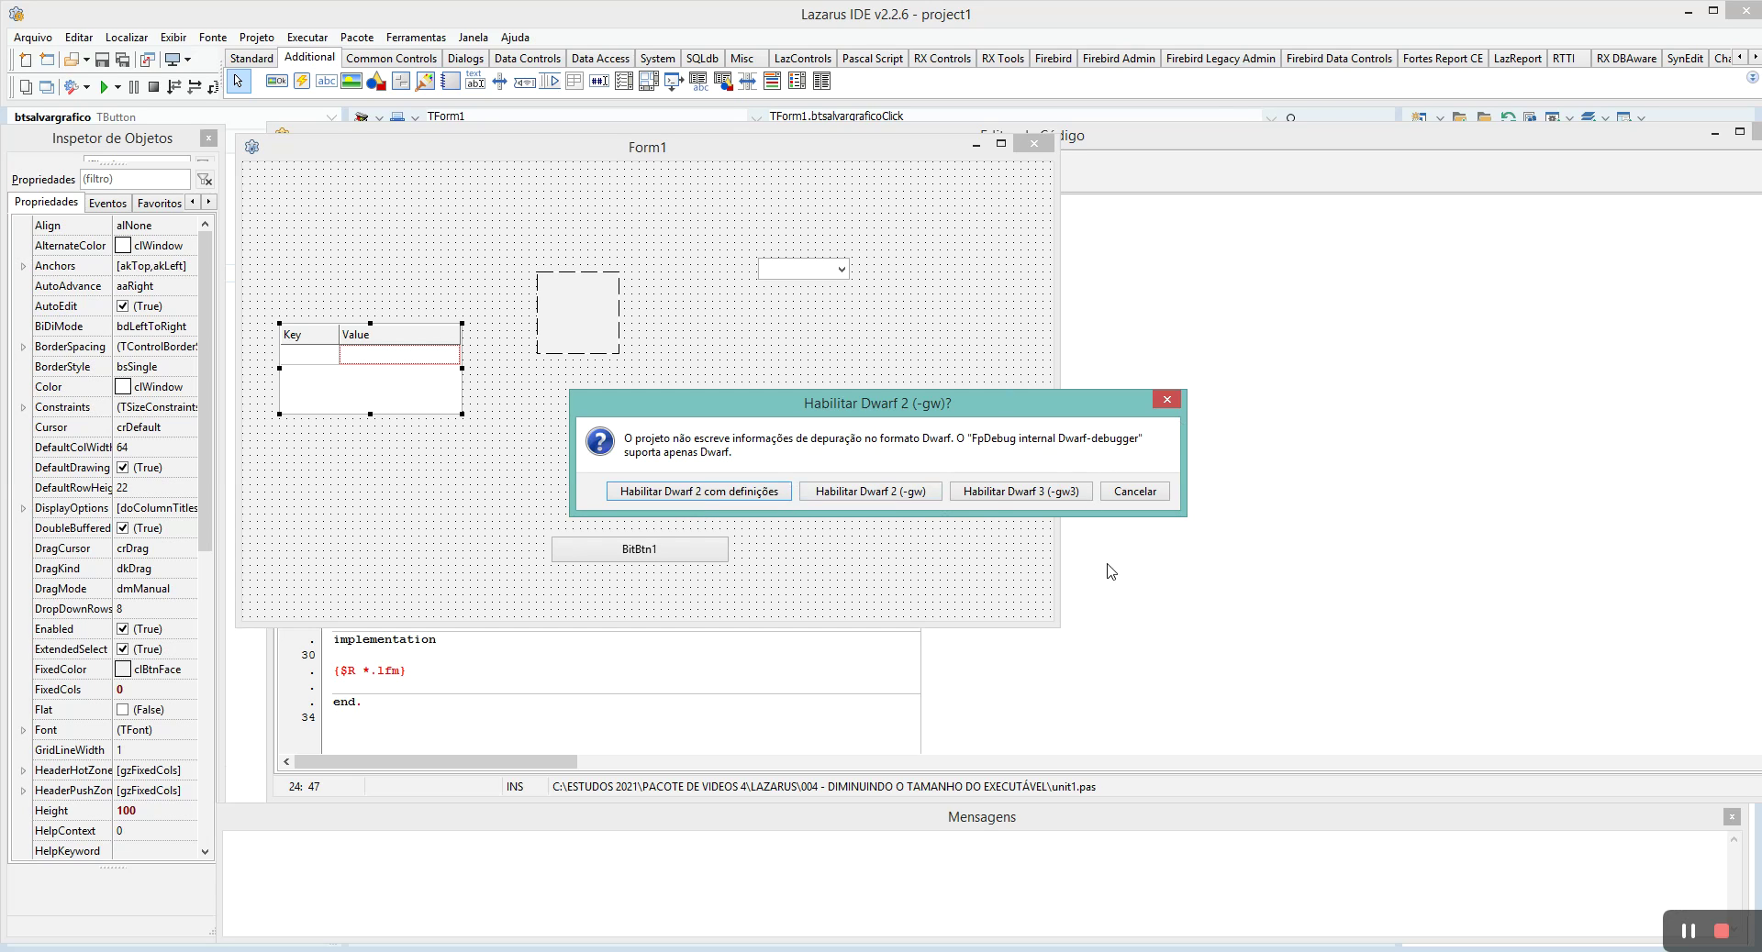
left_click(758, 492)
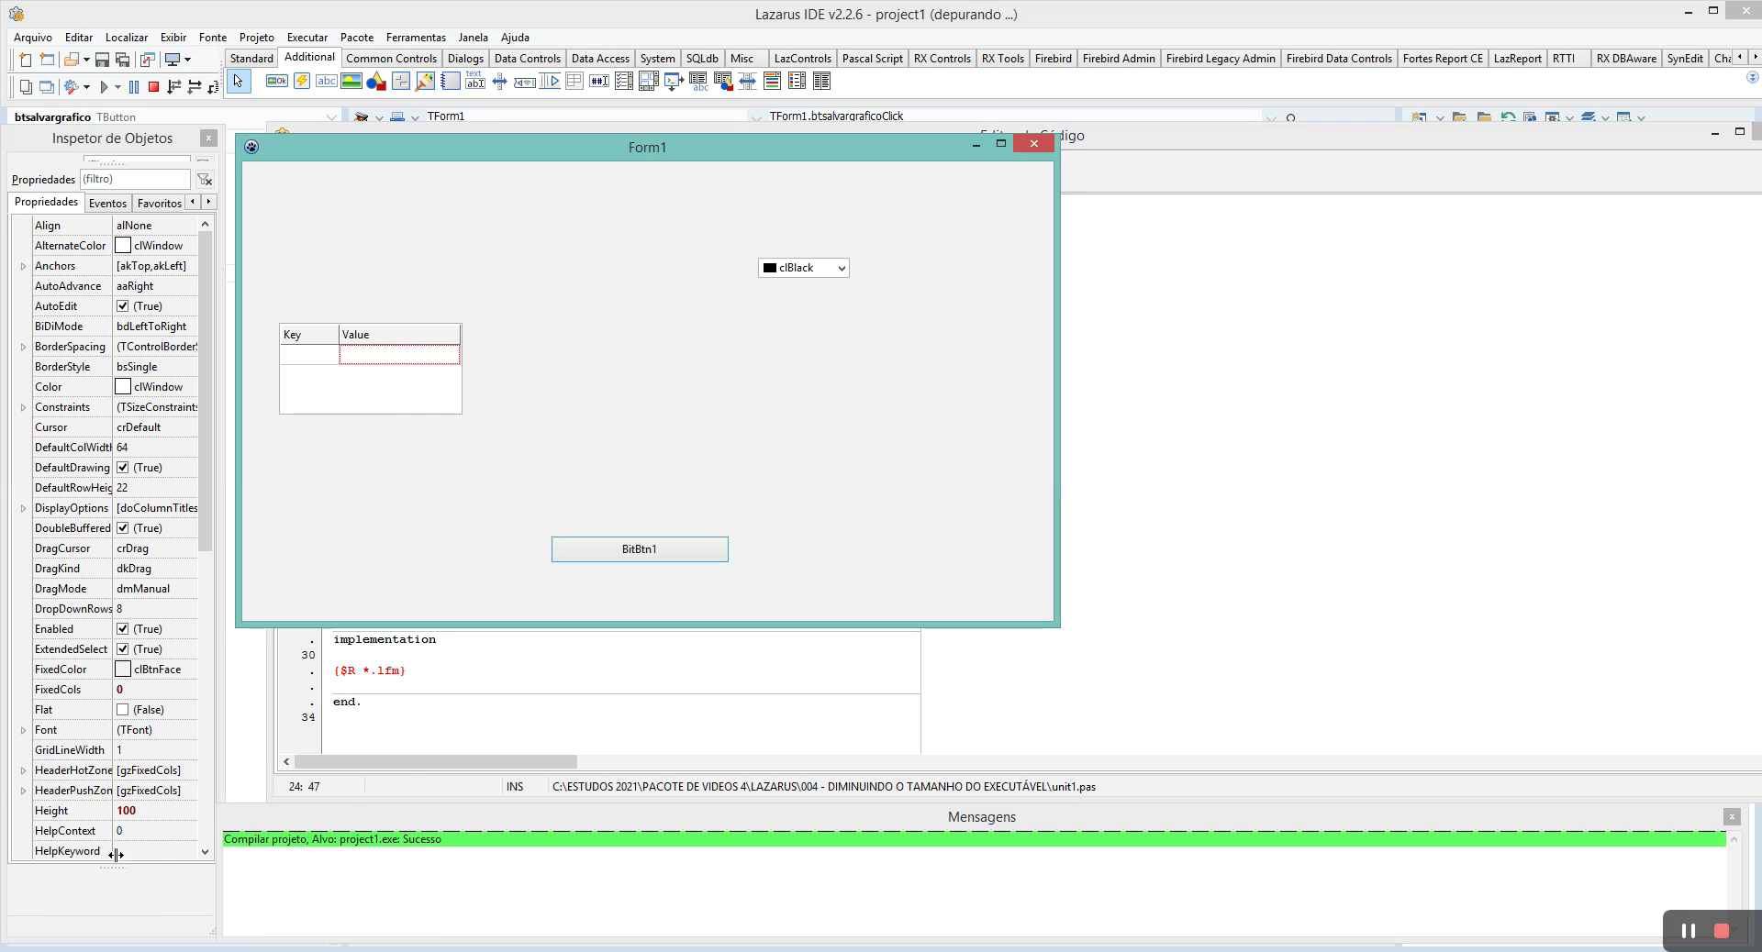
Step: Switch to File Explorer and open C:\ESTUDOS 2021\PACOTE DE VIDEOS 4\LAZARUS\004 - DIMINUINDO O TAMANHO DO EXECUTÁVEL to check the size of project1.exe
left_click(120, 895)
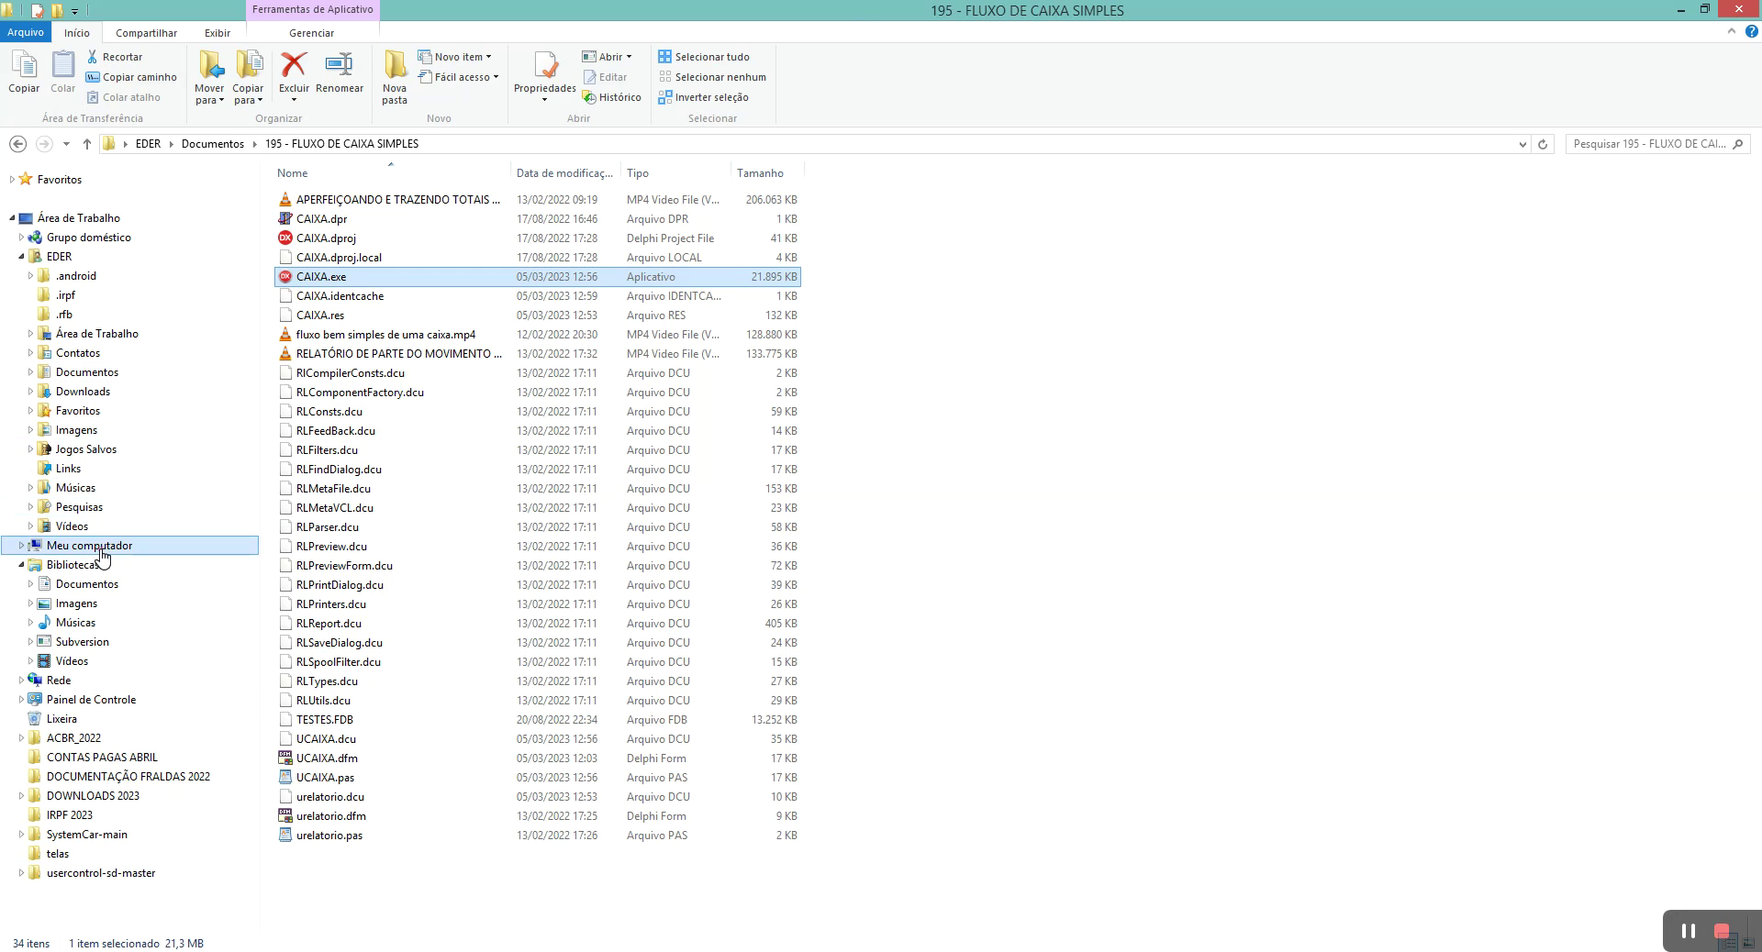
left_click(99, 548)
double_click(367, 286)
double_click(359, 336)
scroll(405, 585, "down", 7)
scroll(405, 586, "down", 5)
double_click(399, 731)
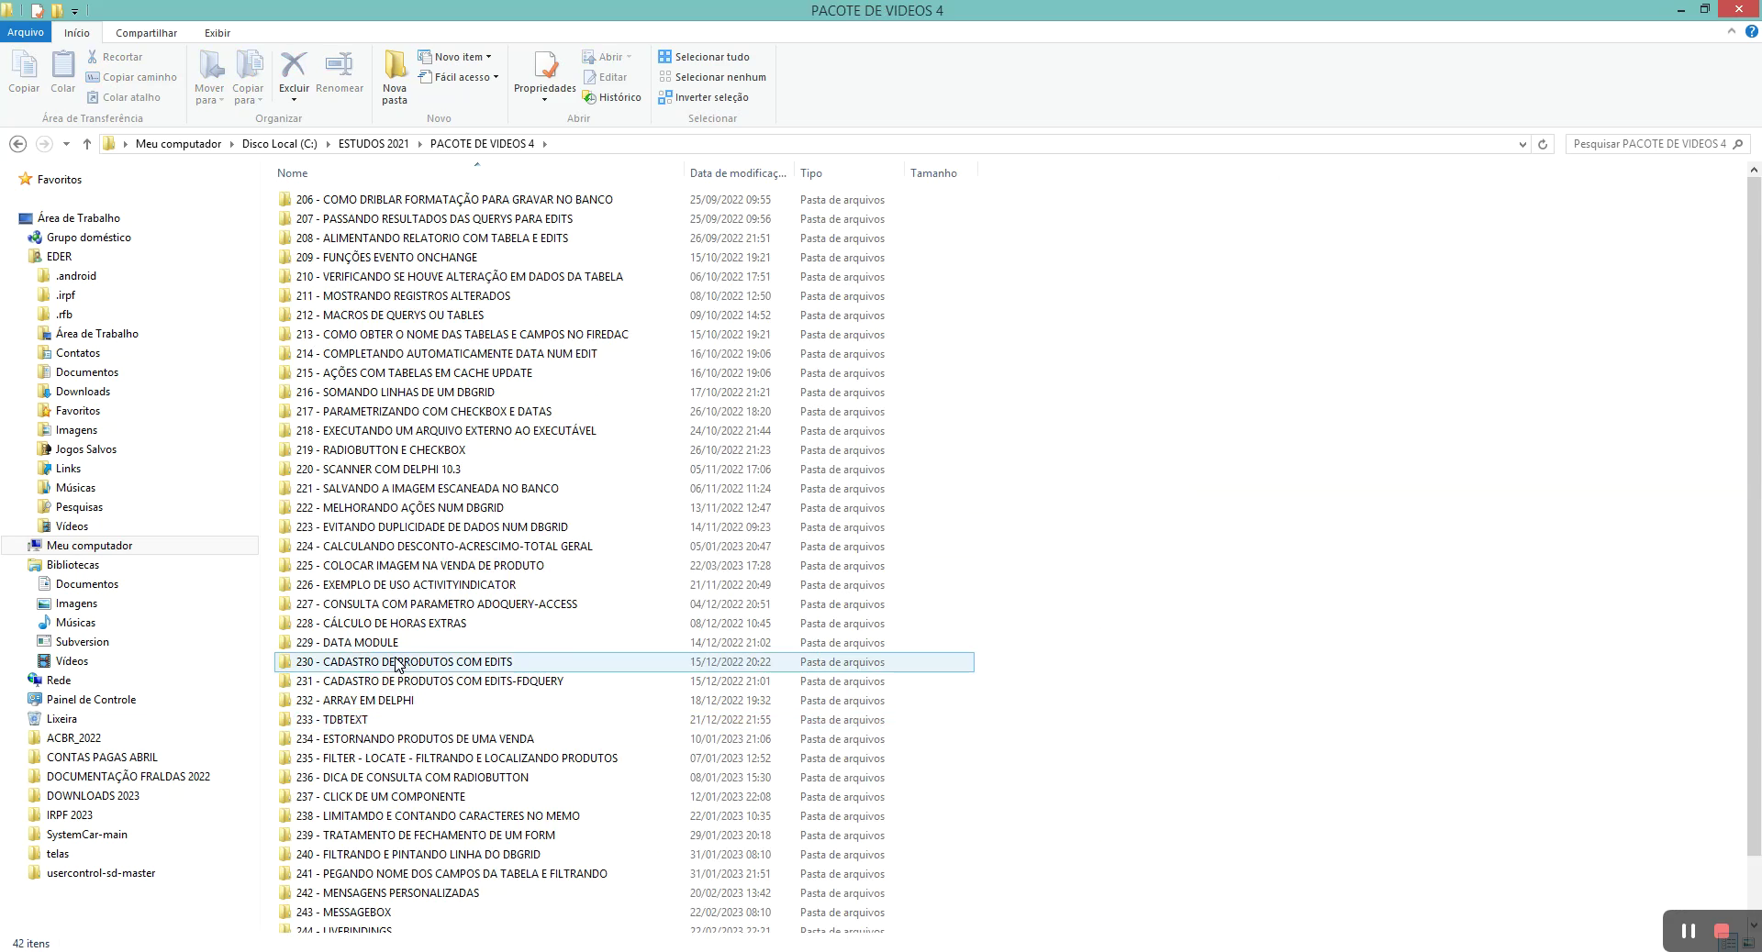
scroll(396, 663, "down", 1)
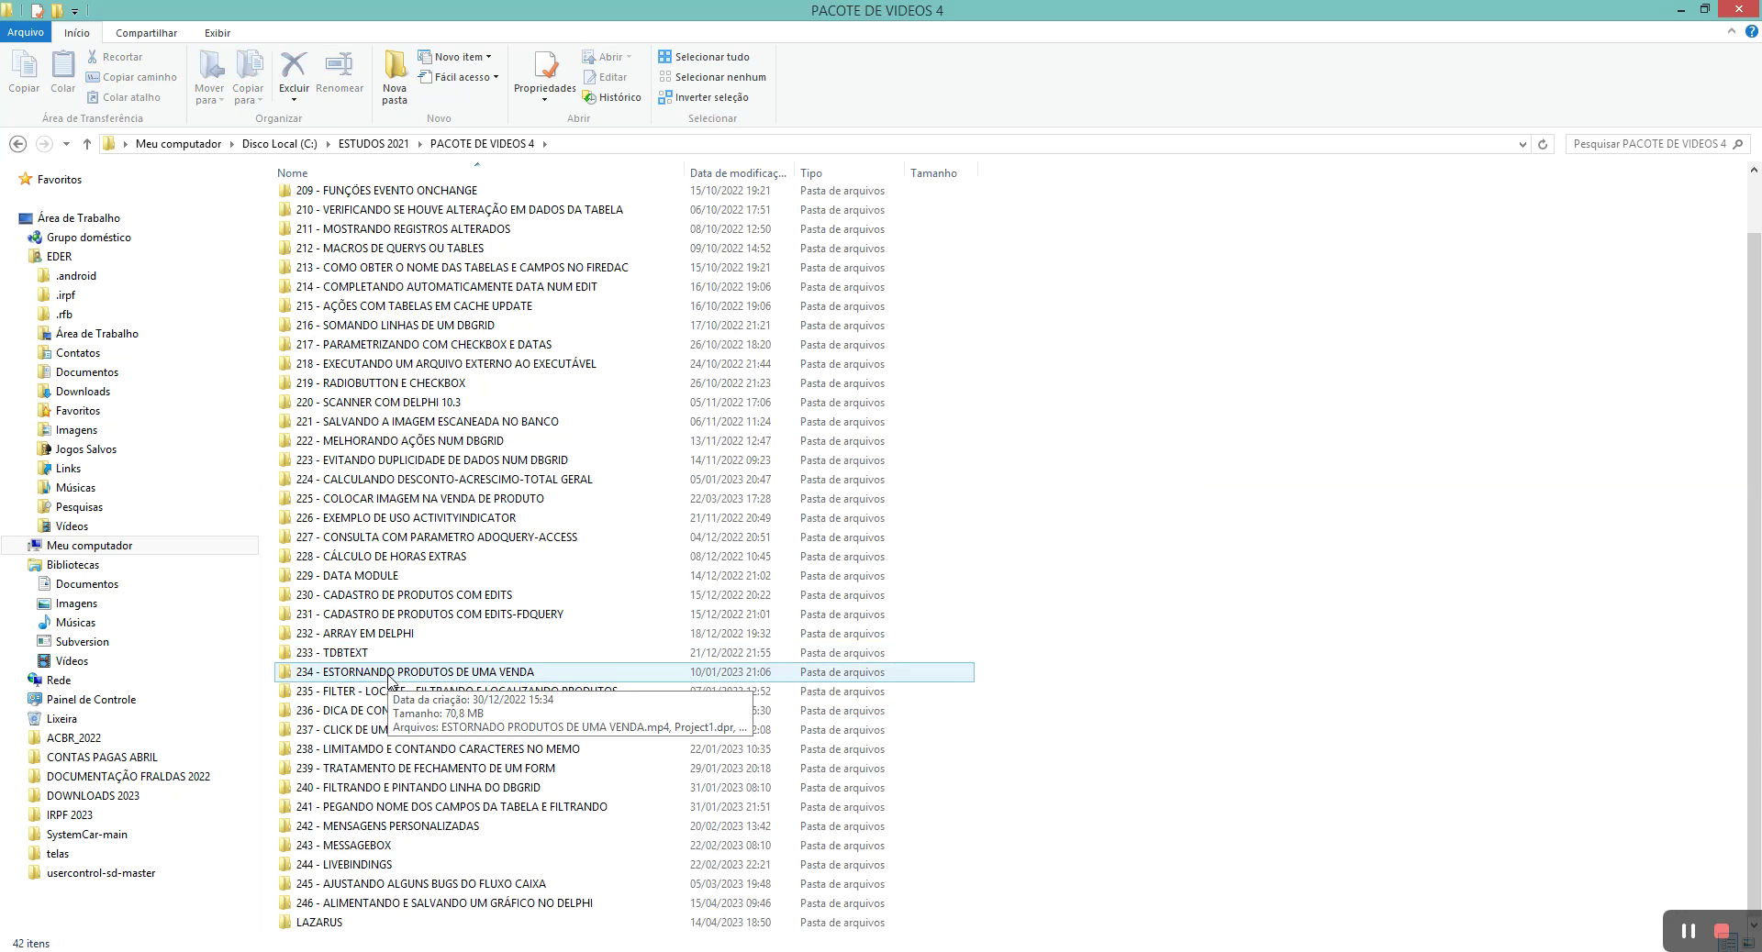
double_click(335, 923)
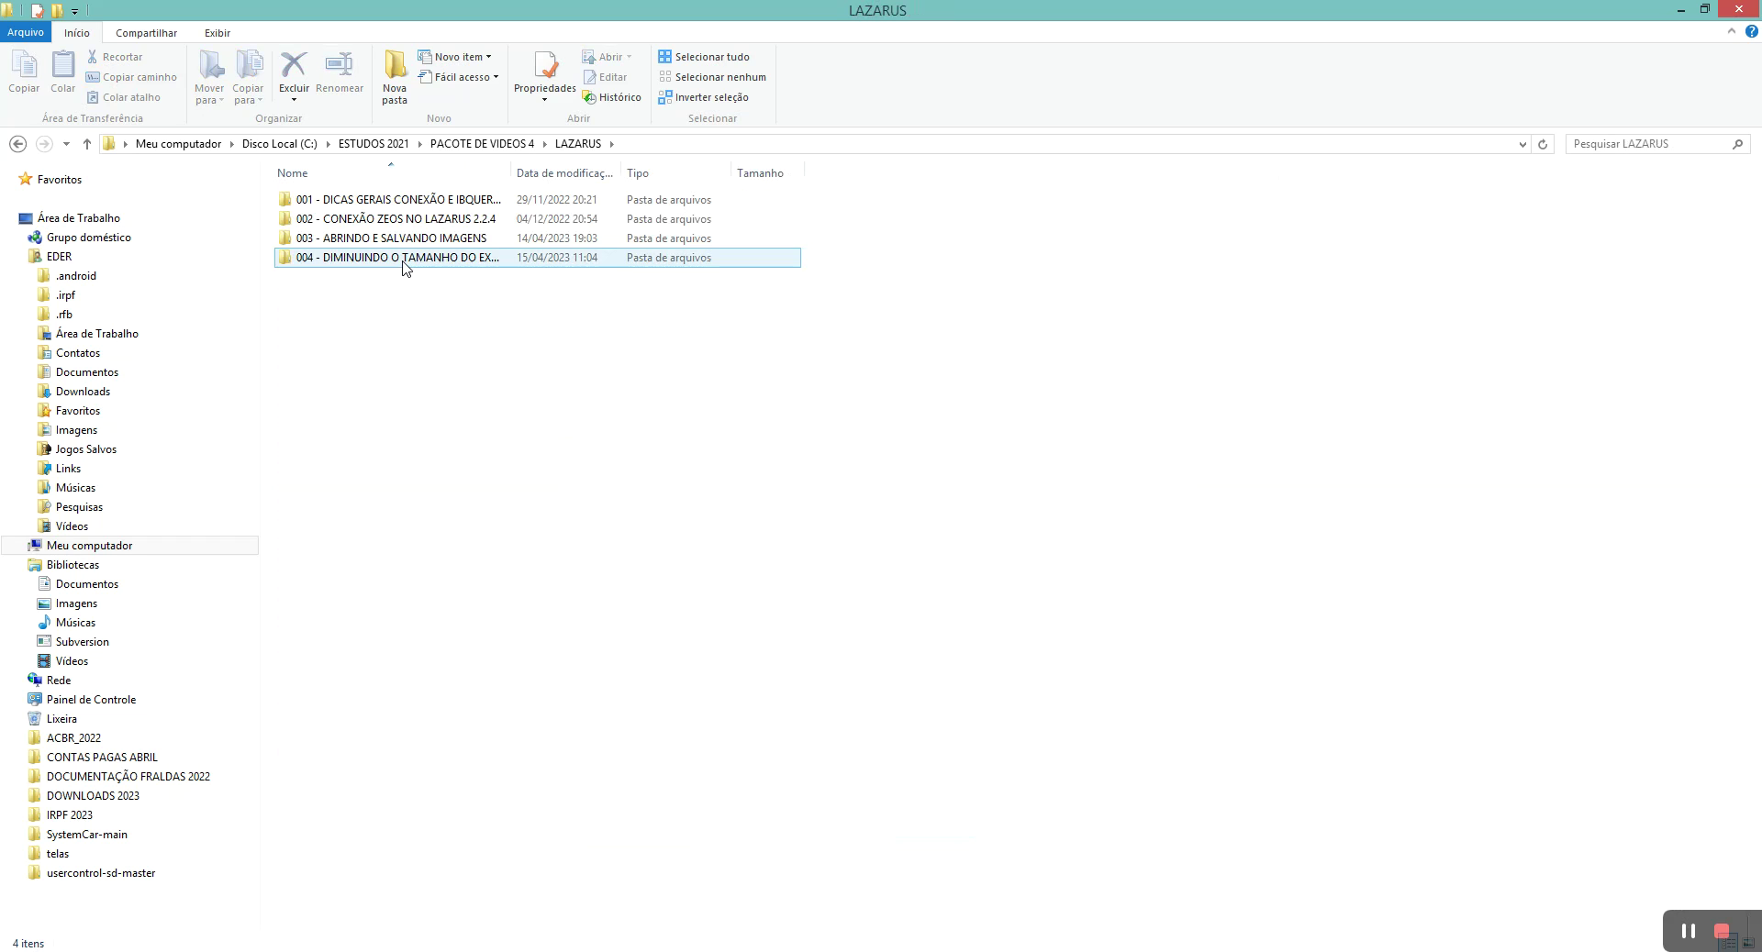
left_click(404, 263)
double_click(404, 262)
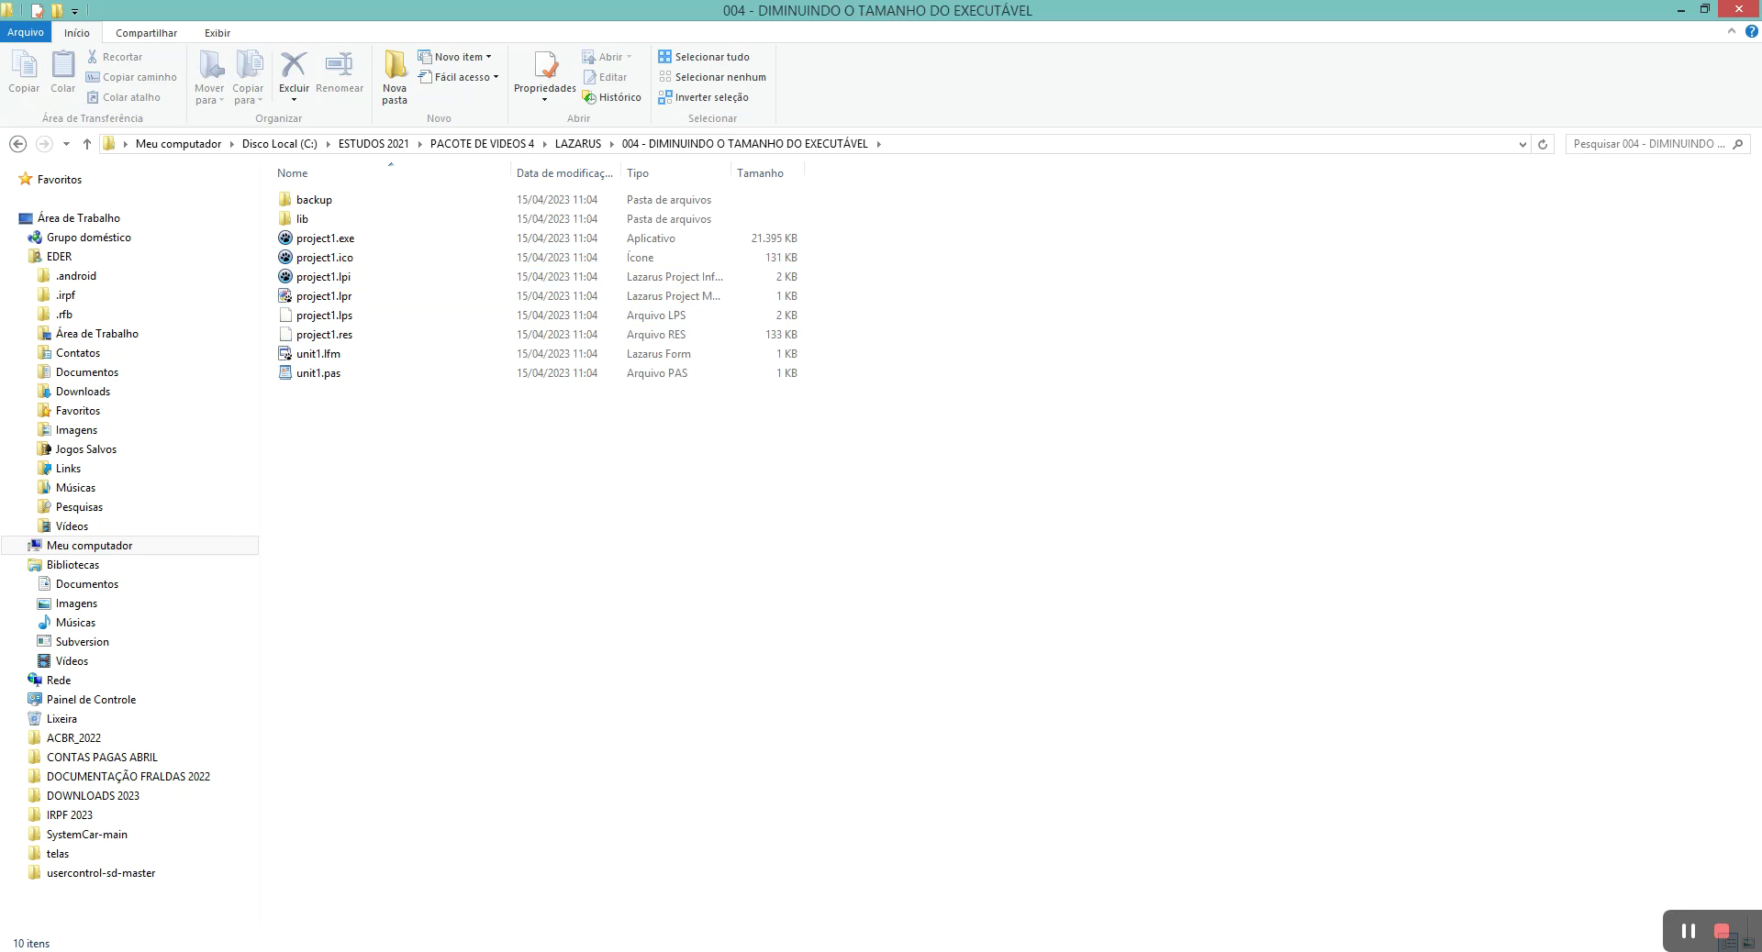
Step: Close the running Form1 program and switch back to the form designer in Lazarus
left_click_drag(744, 160, 963, 245)
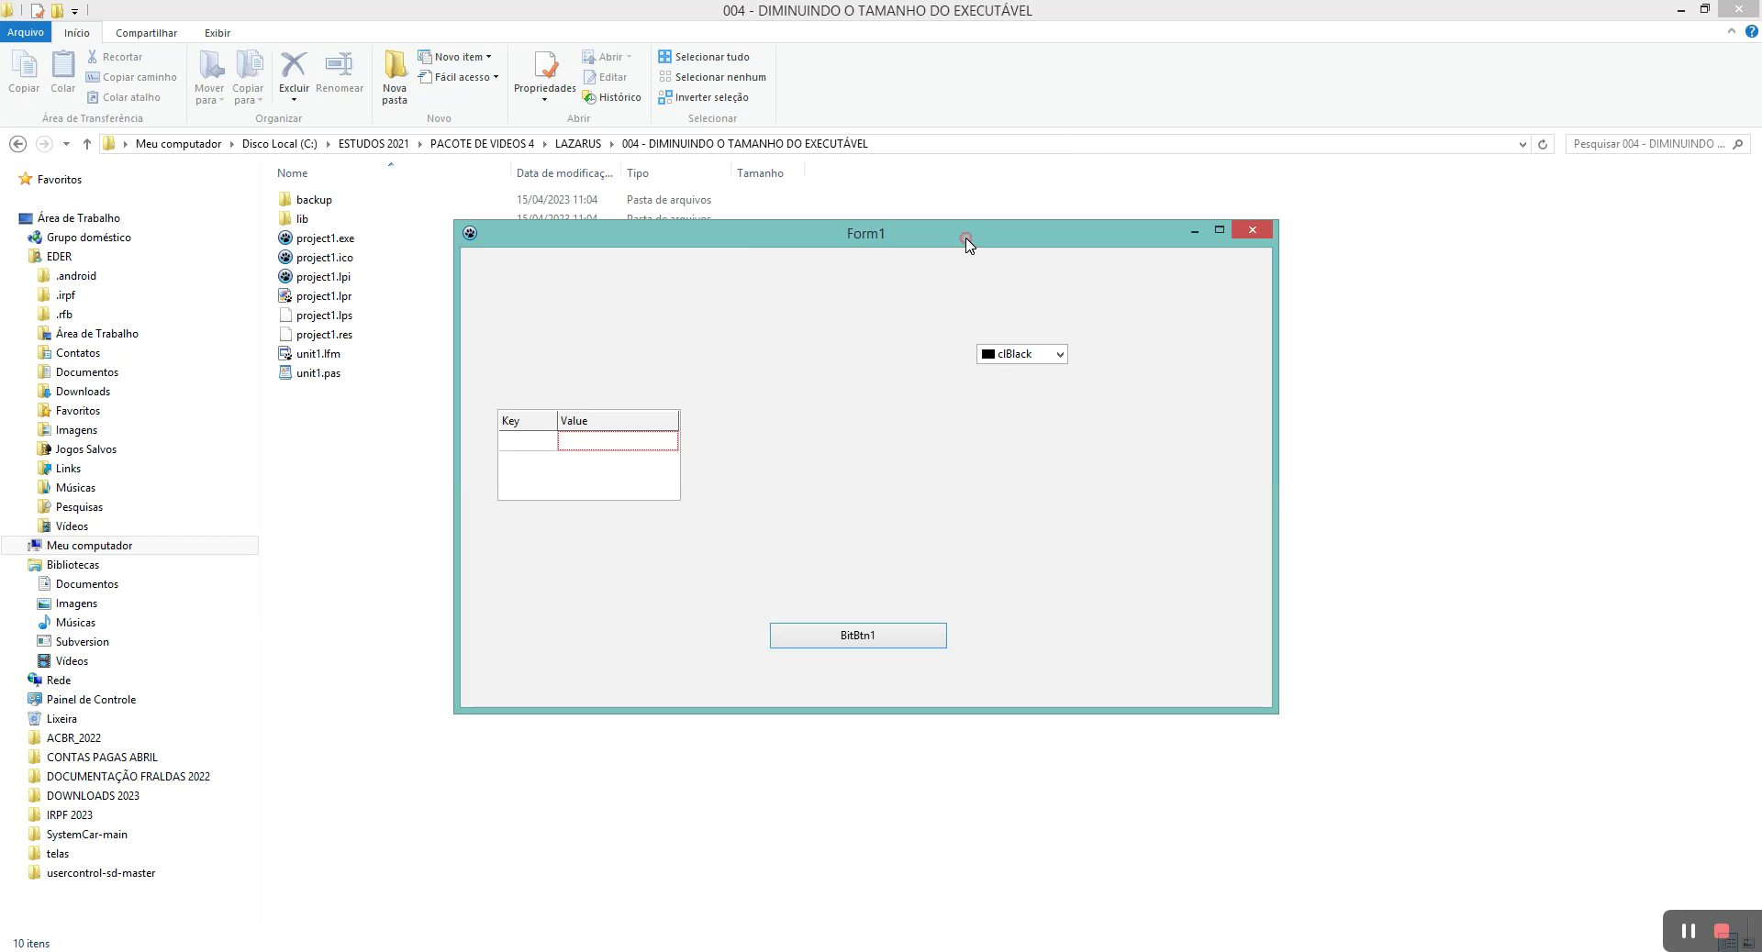
left_click(1252, 230)
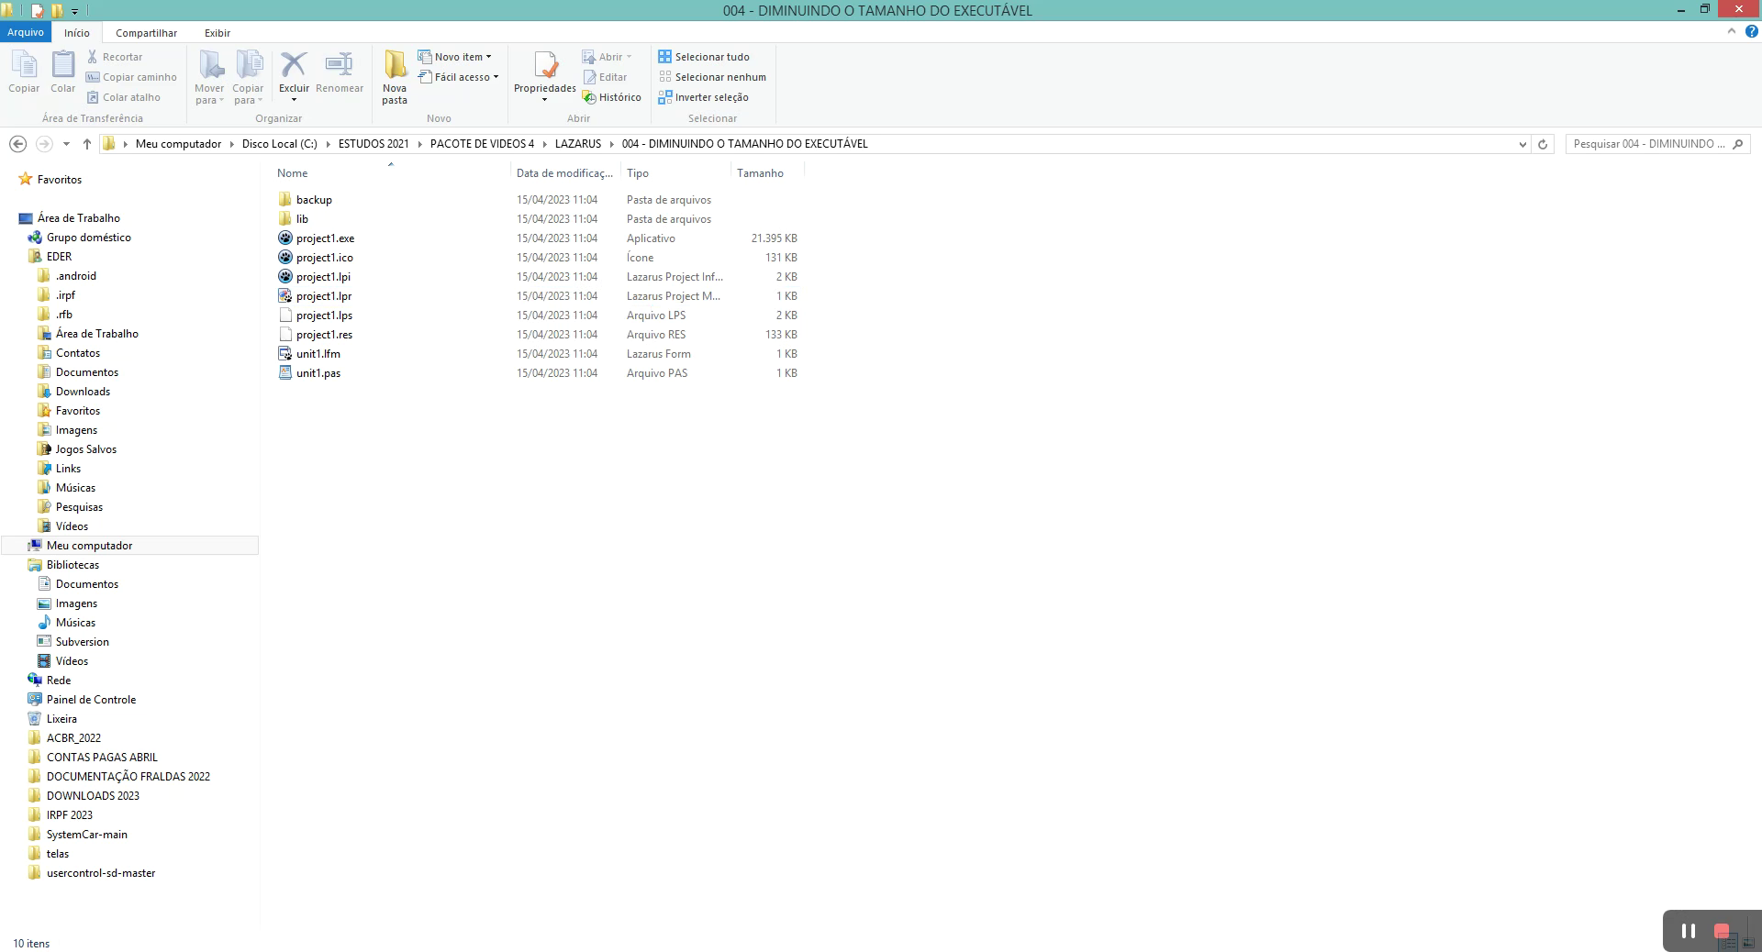
key("alt+Tab")
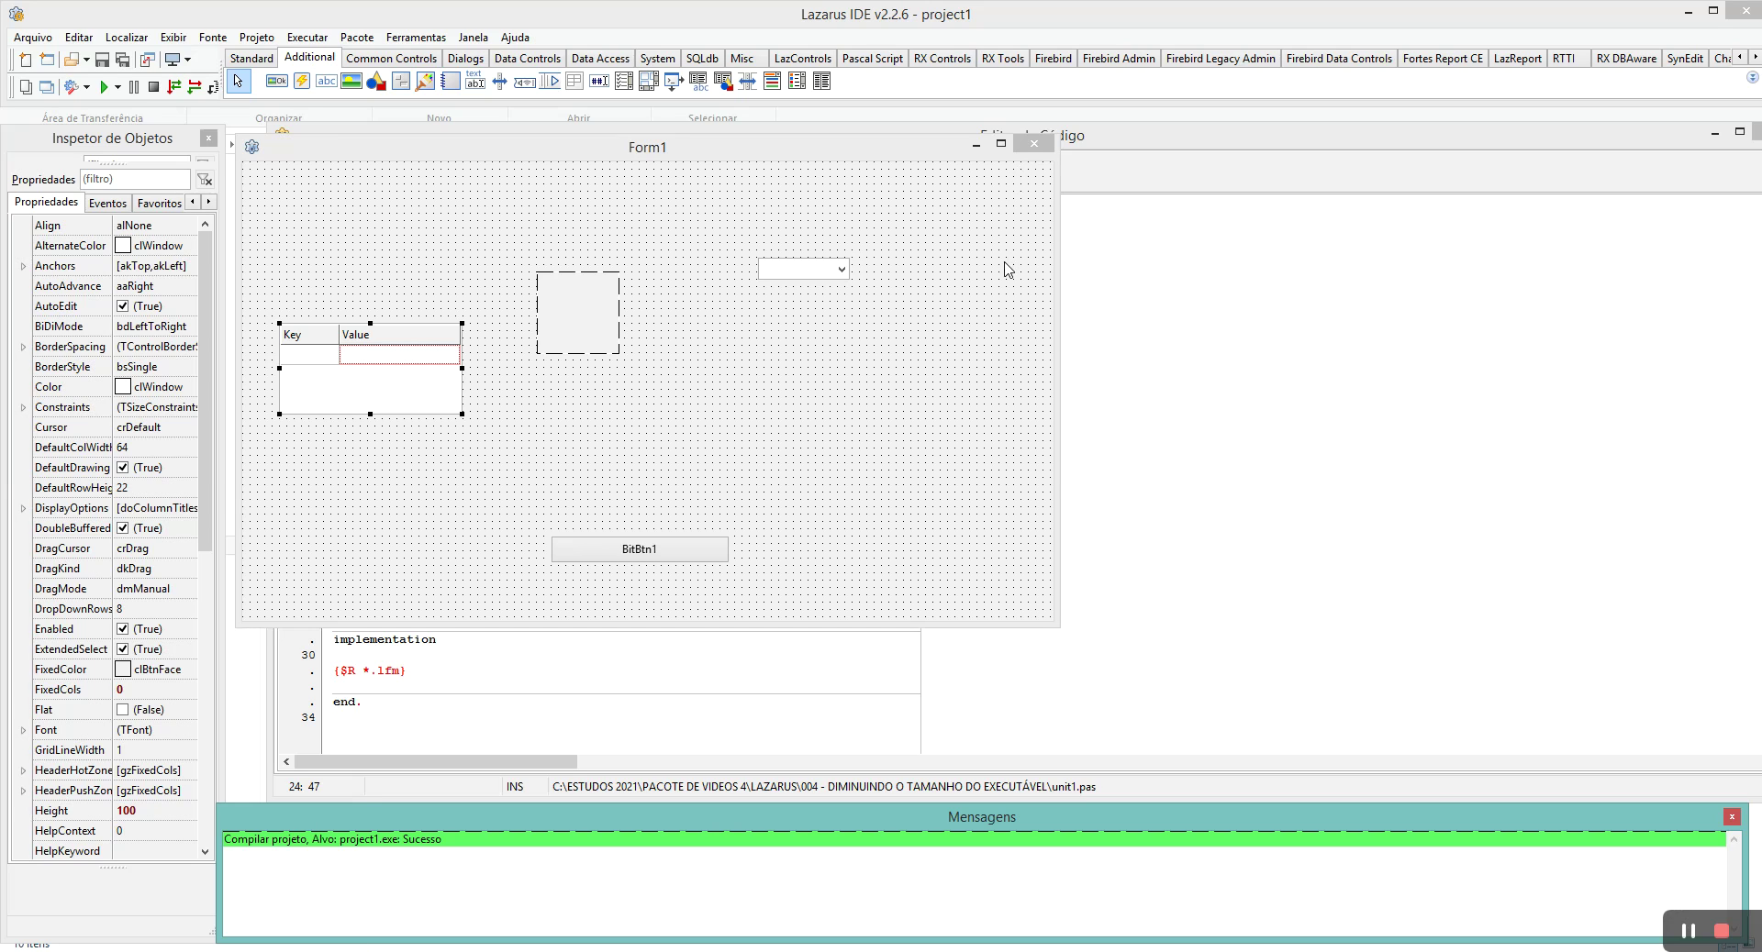
left_click(874, 475)
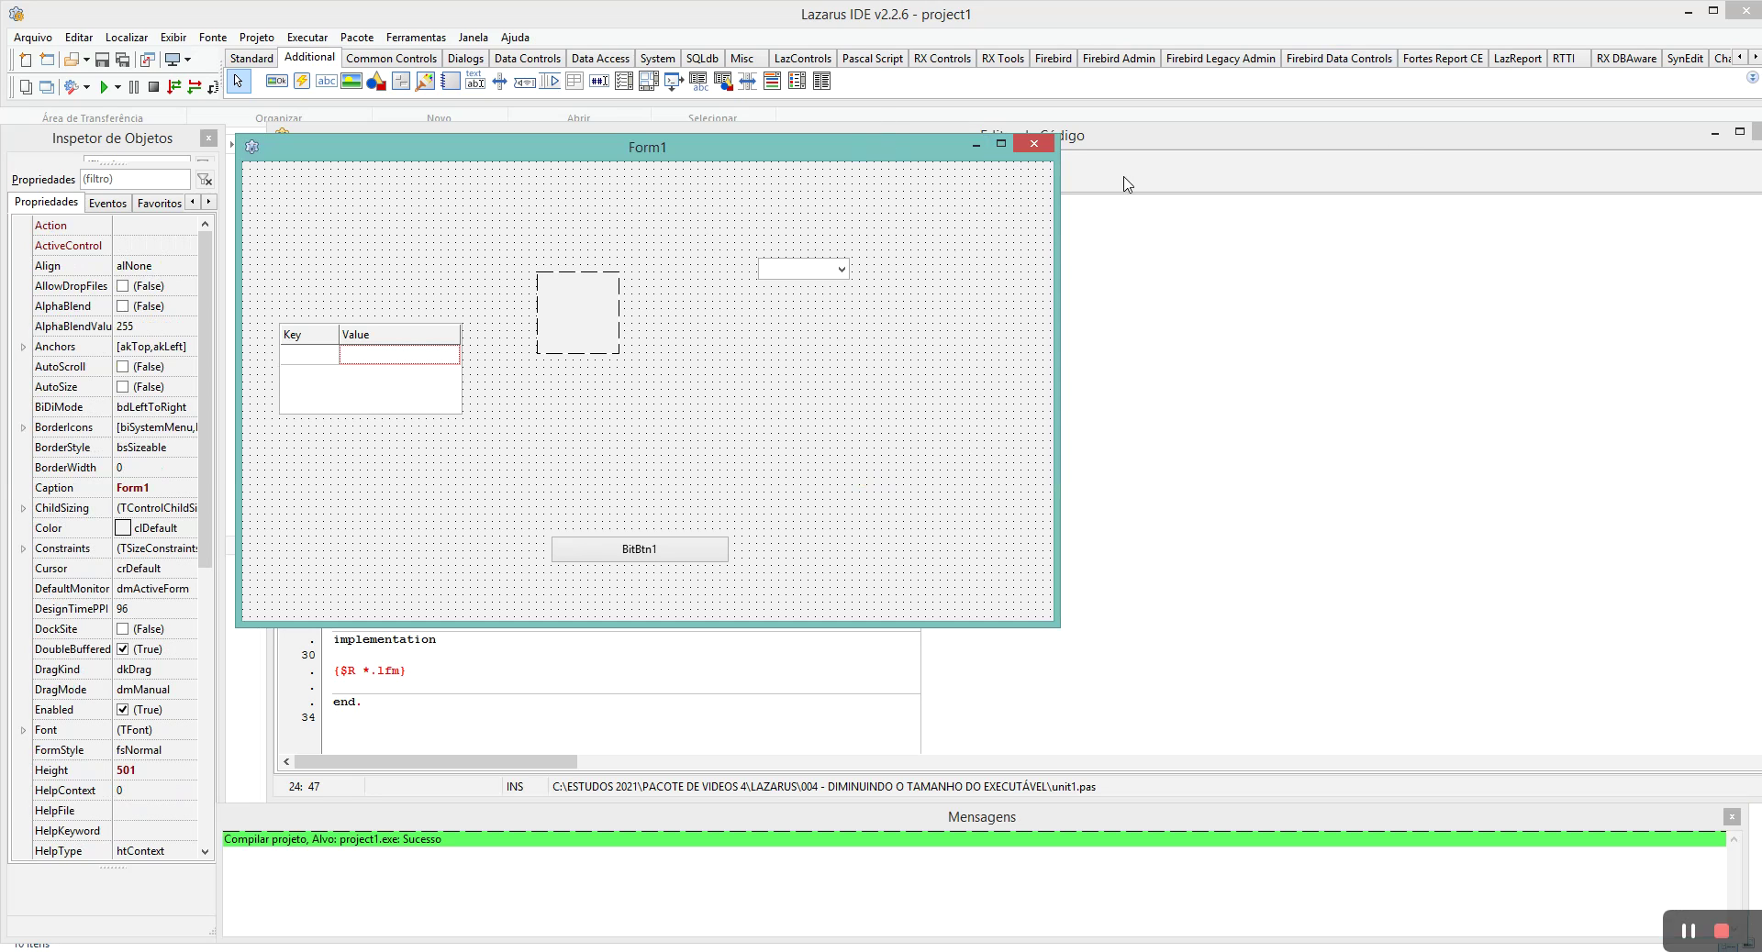
left_click(771, 219)
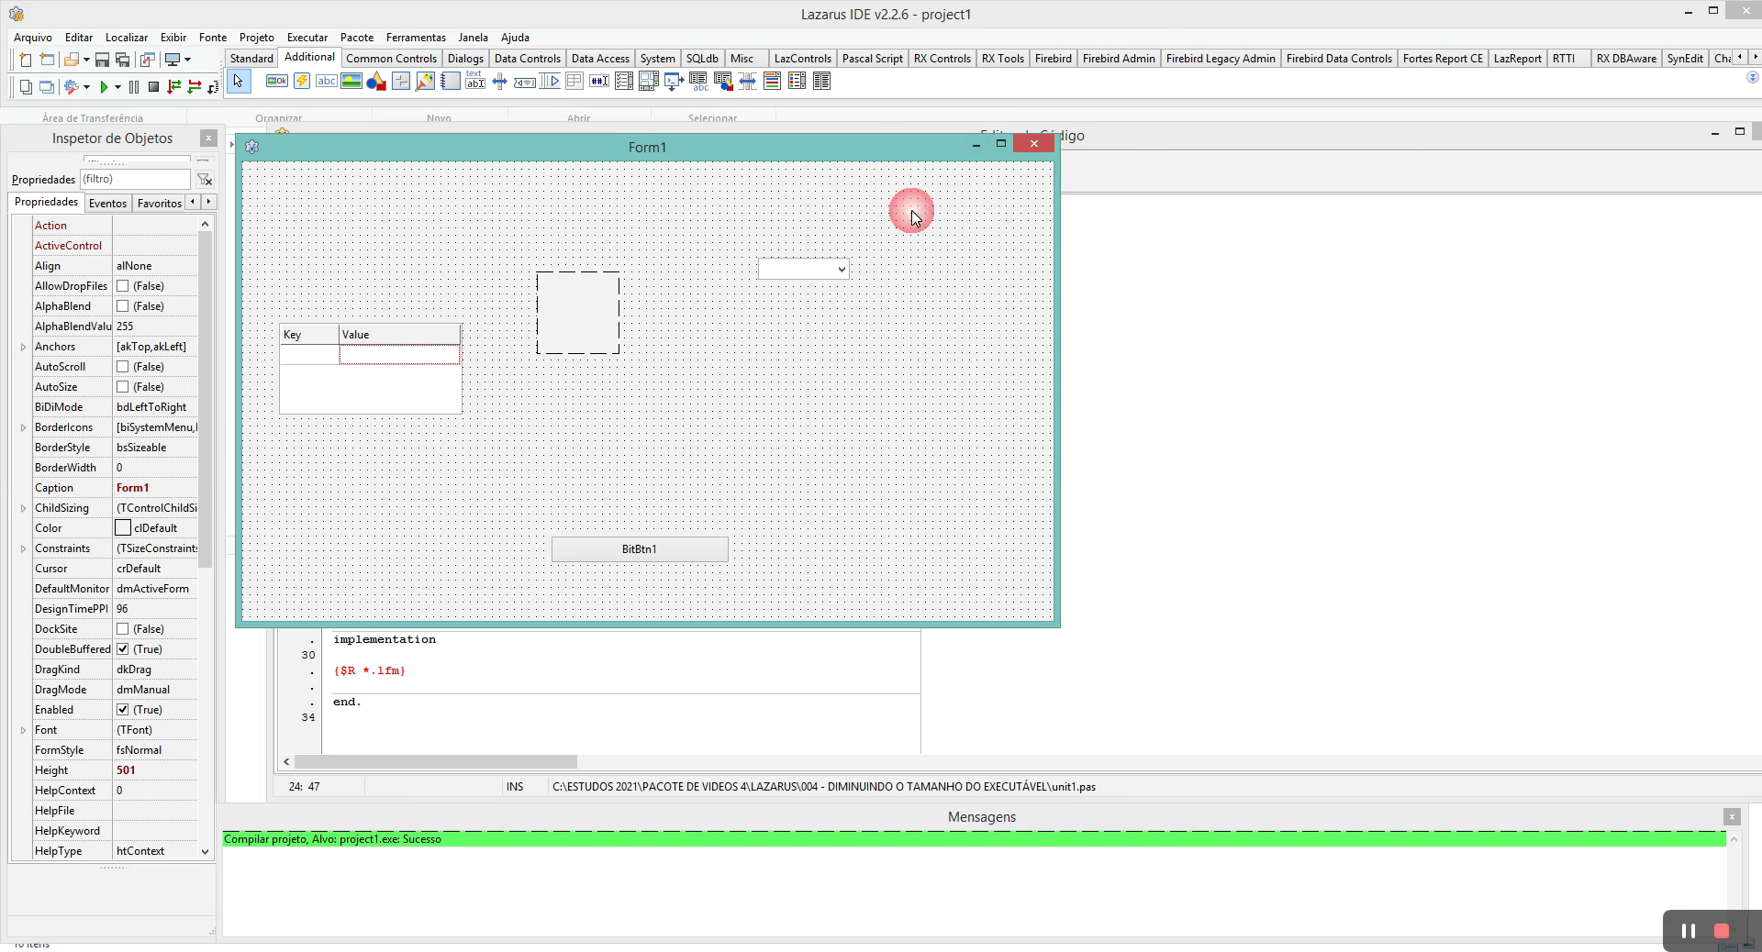
Step: Disable "Gerar informações para o depurador" in the project's compiler debugging options and run the project again
left_click(244, 40)
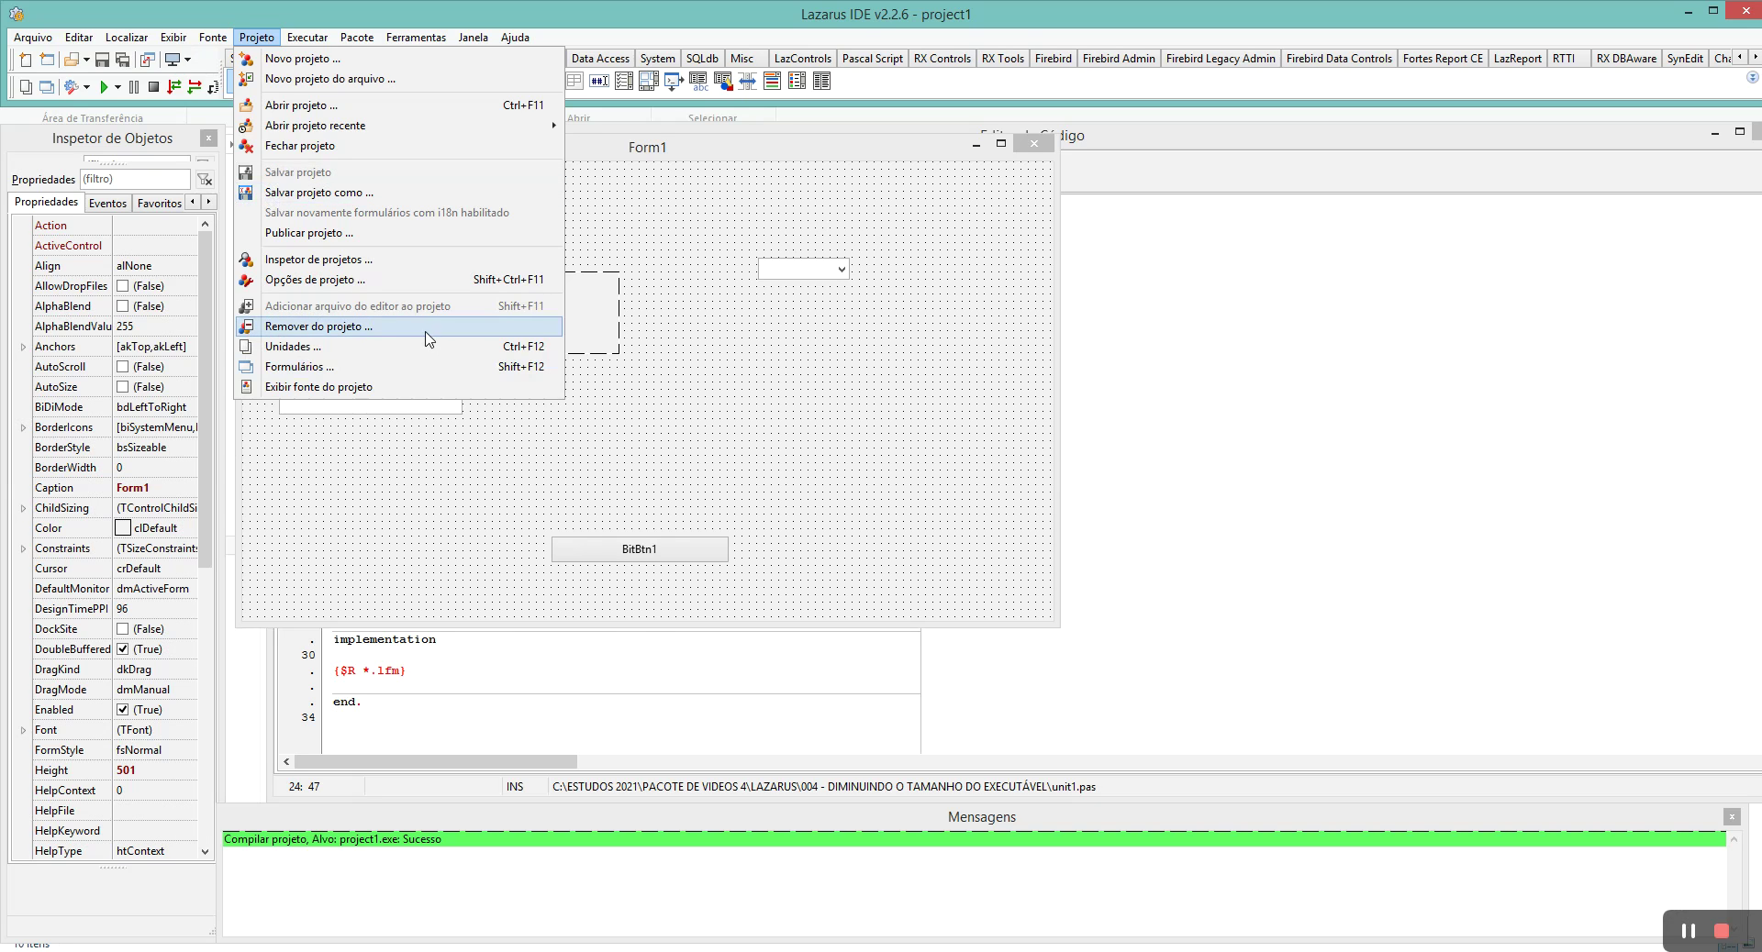
left_click(335, 280)
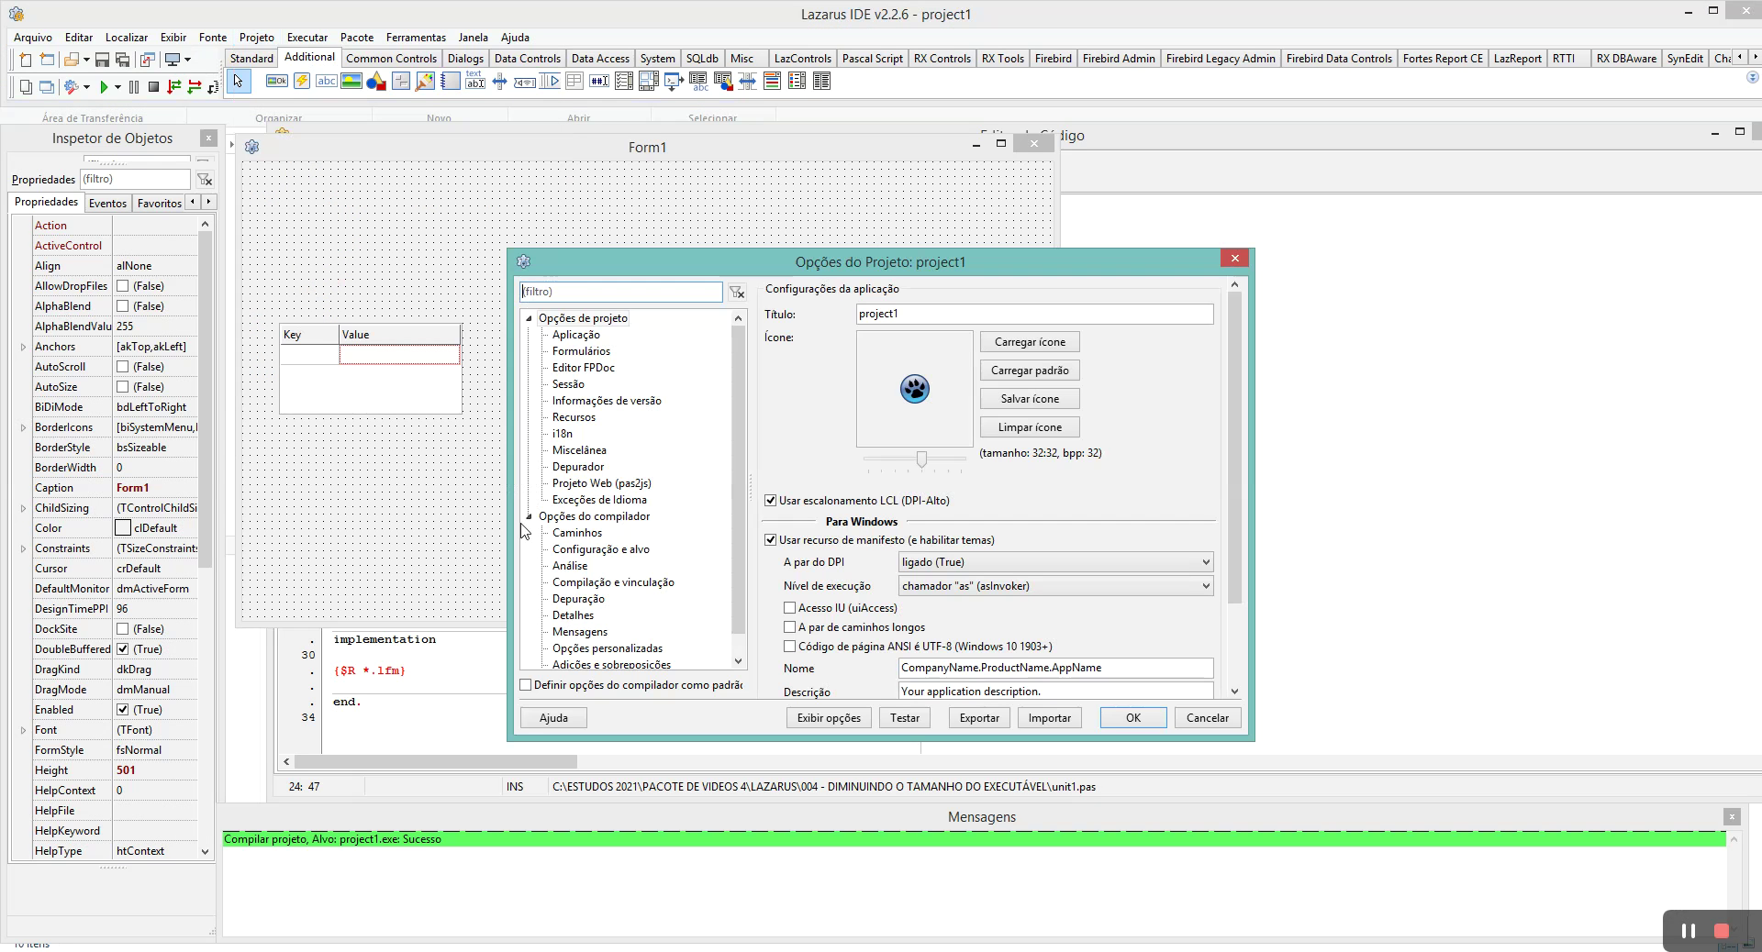
left_click_drag(617, 255, 610, 195)
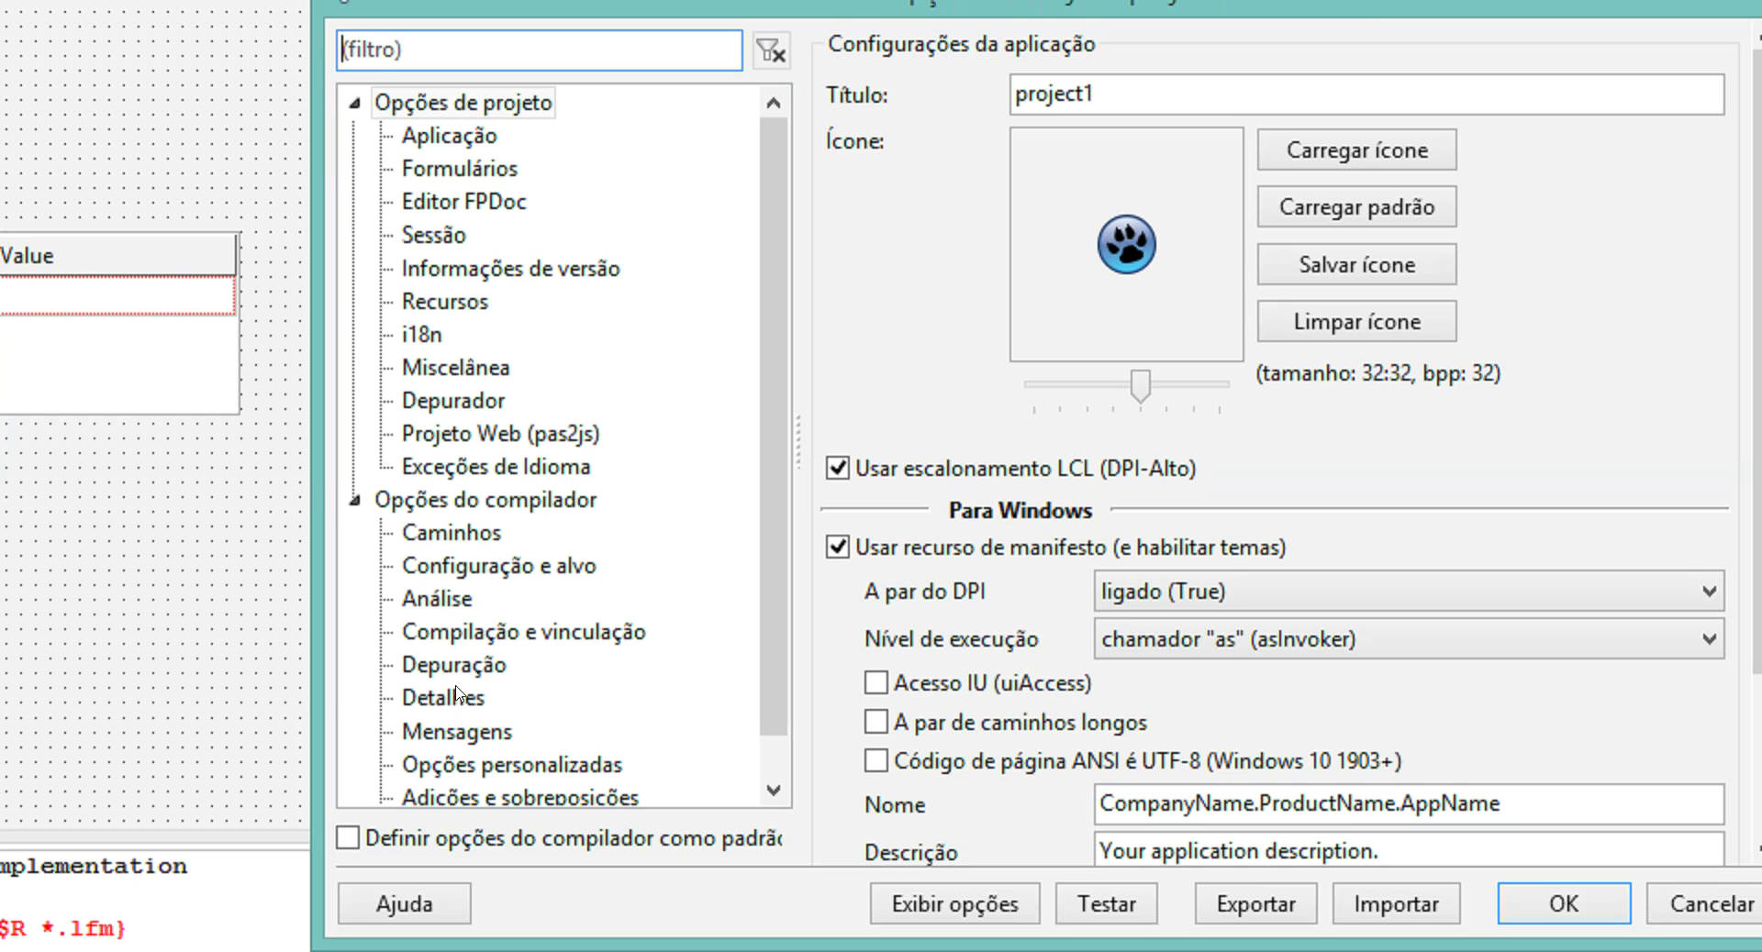
left_click(351, 884)
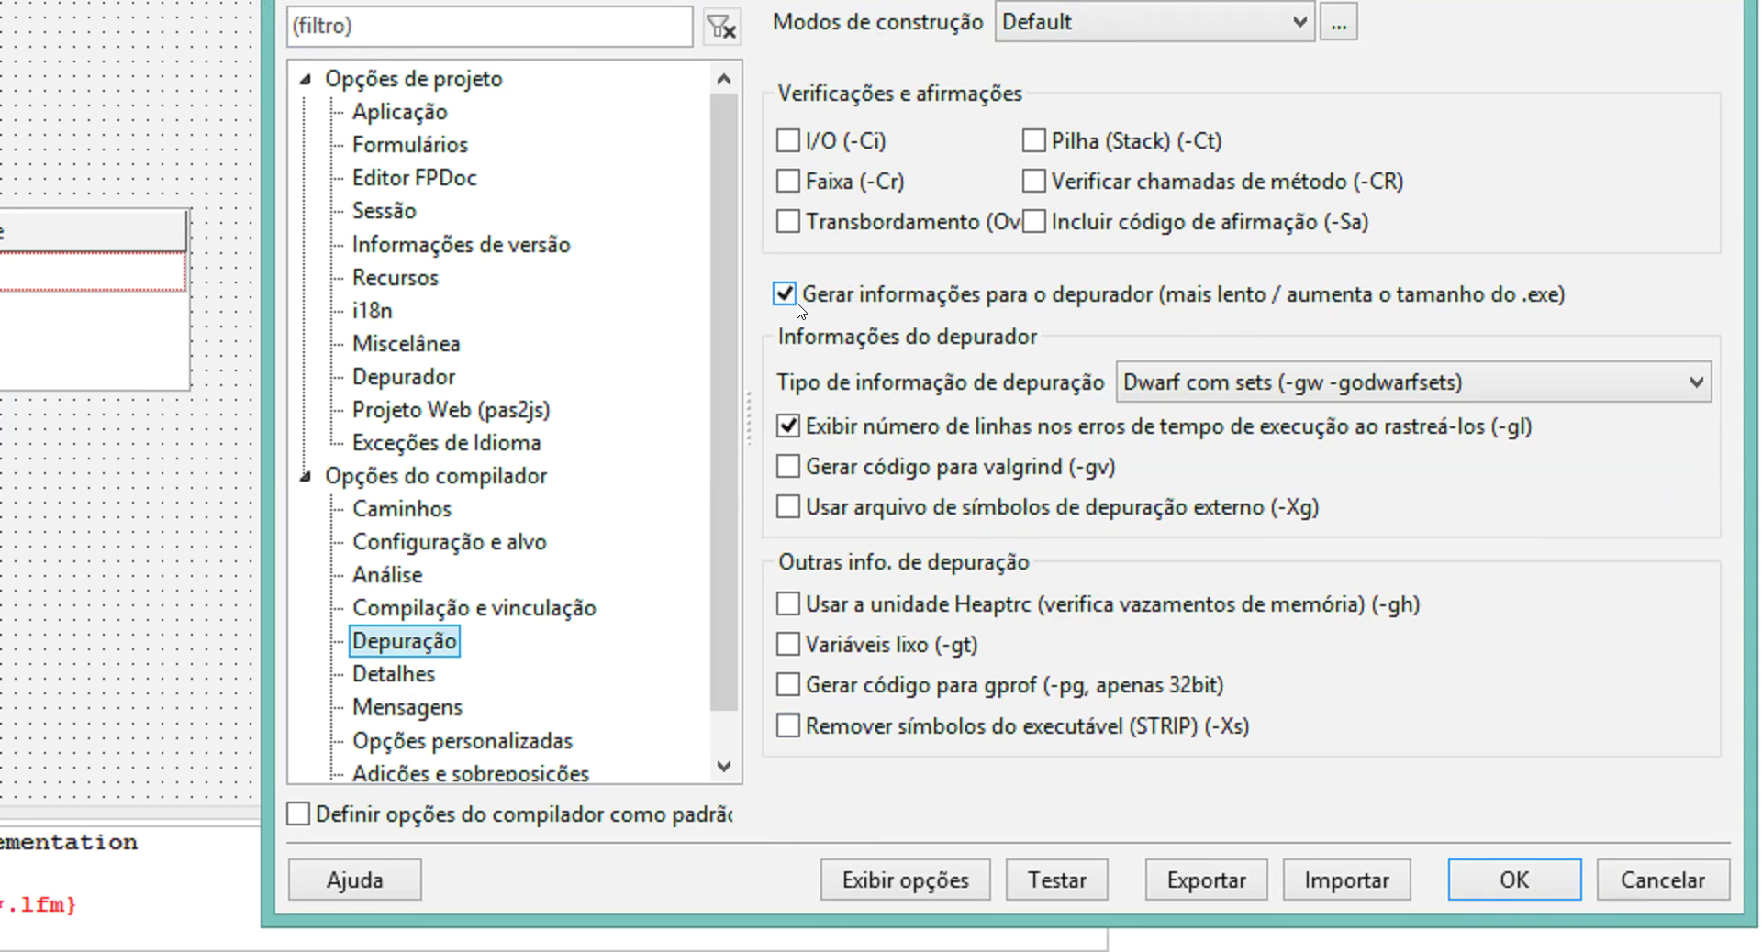
left_click(786, 295)
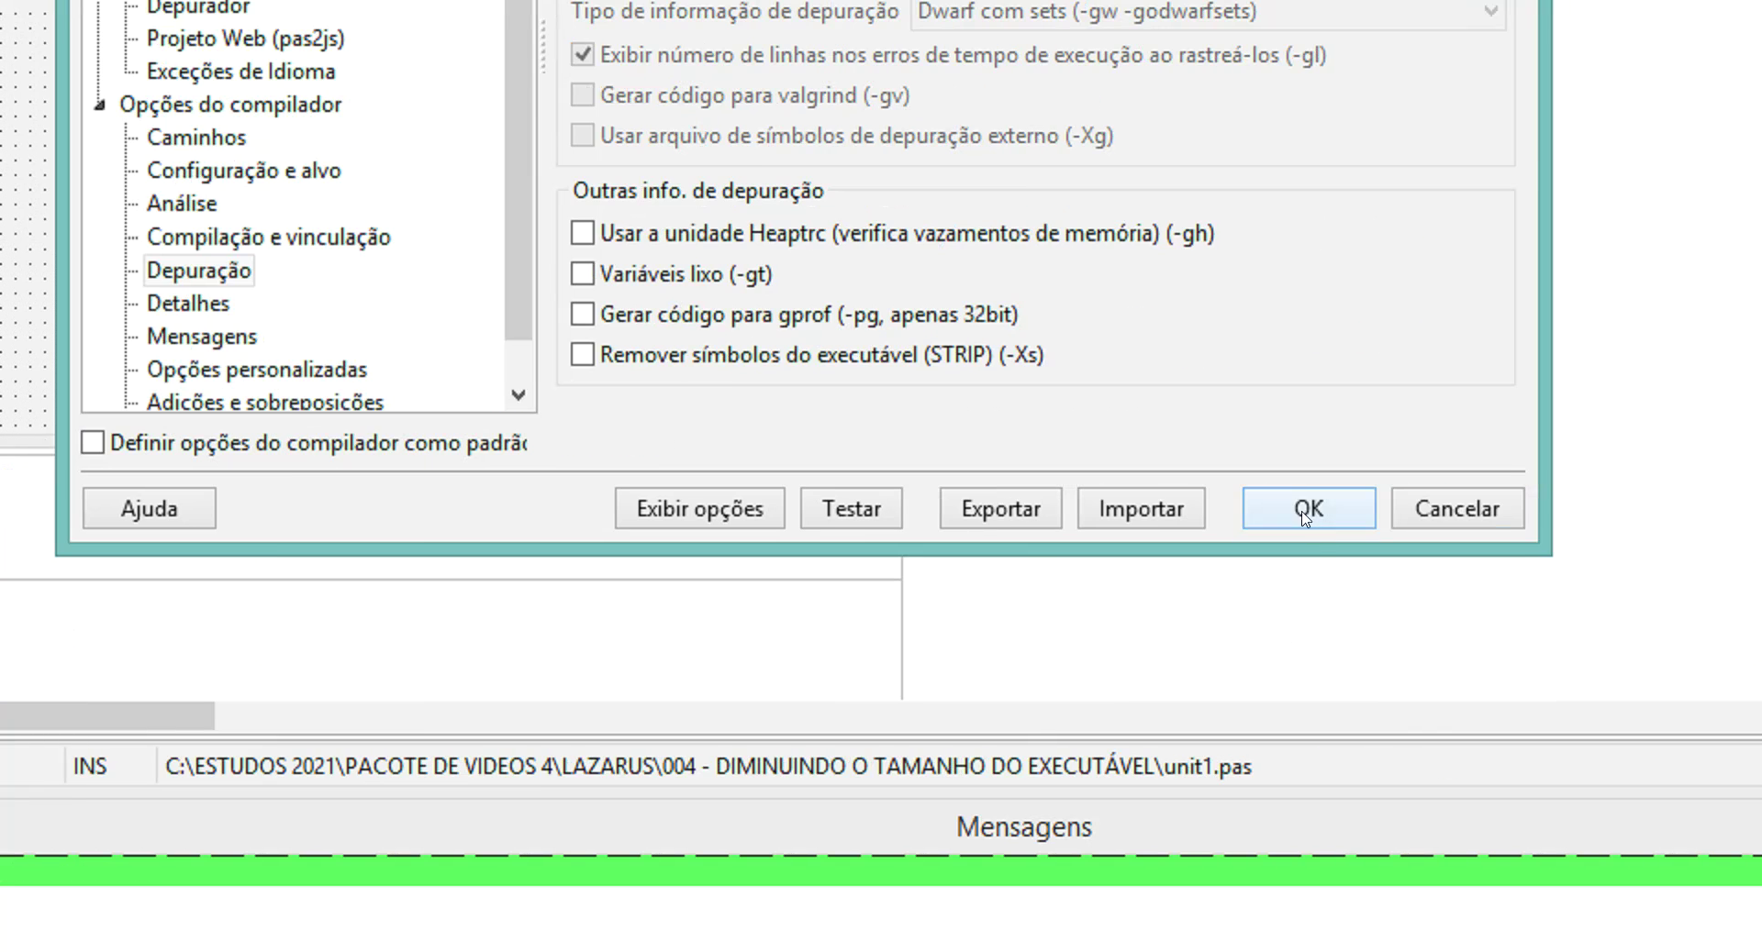
left_click(1299, 511)
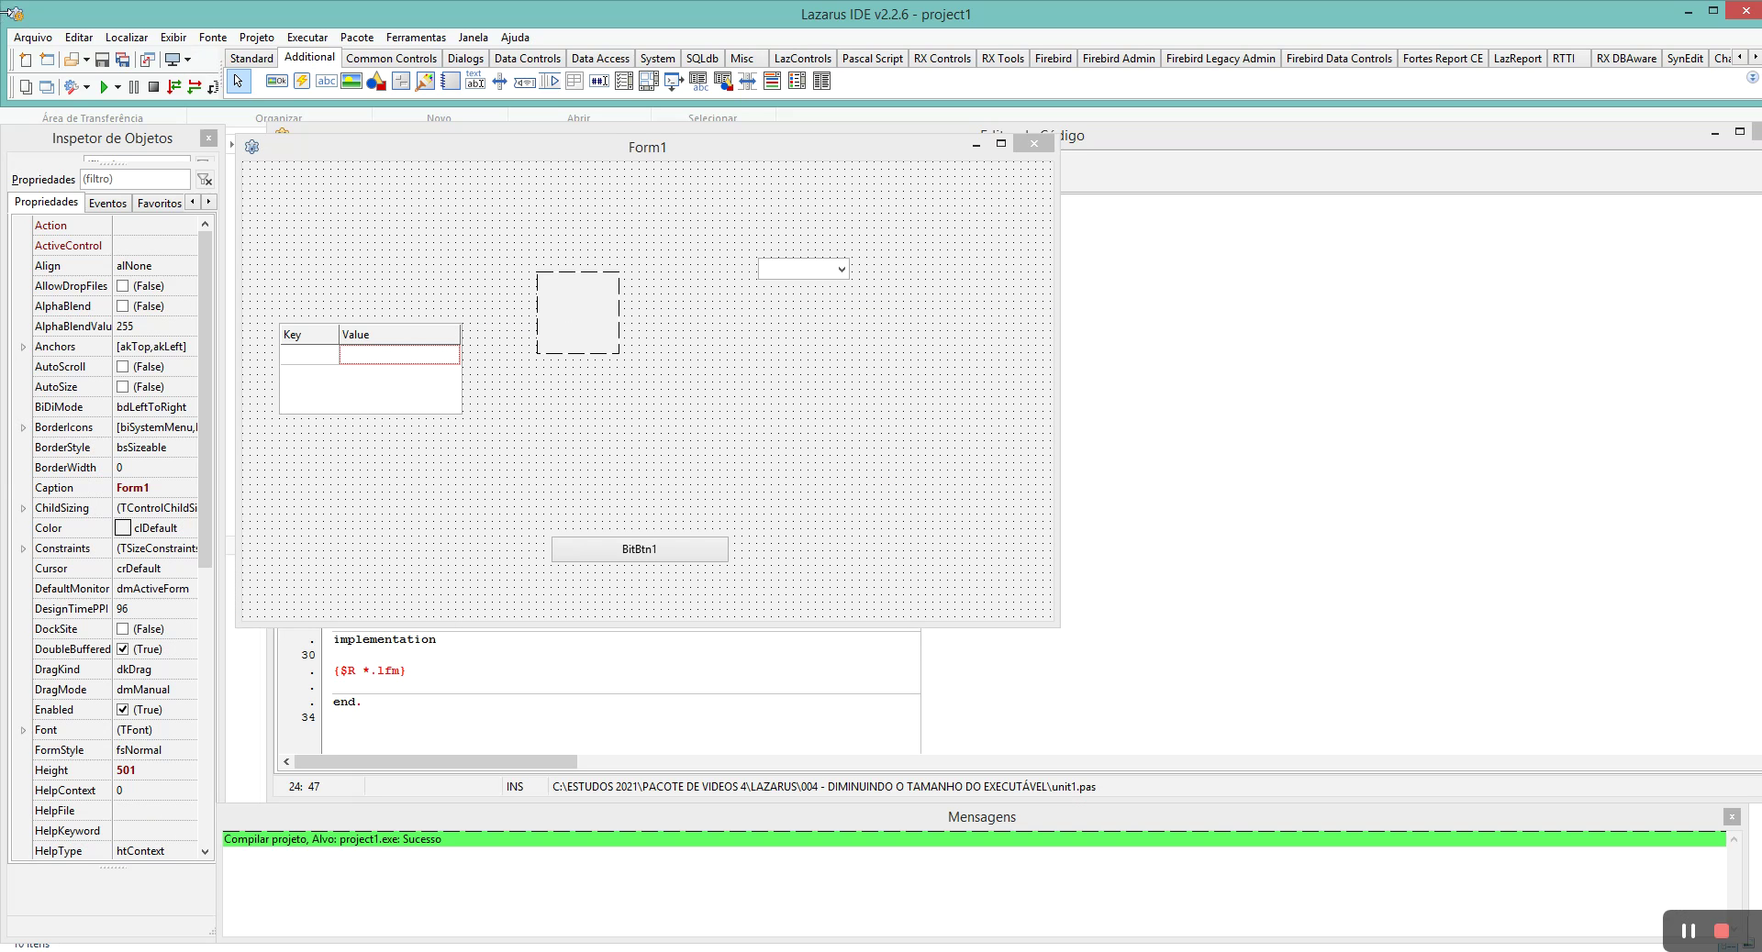
left_click(103, 87)
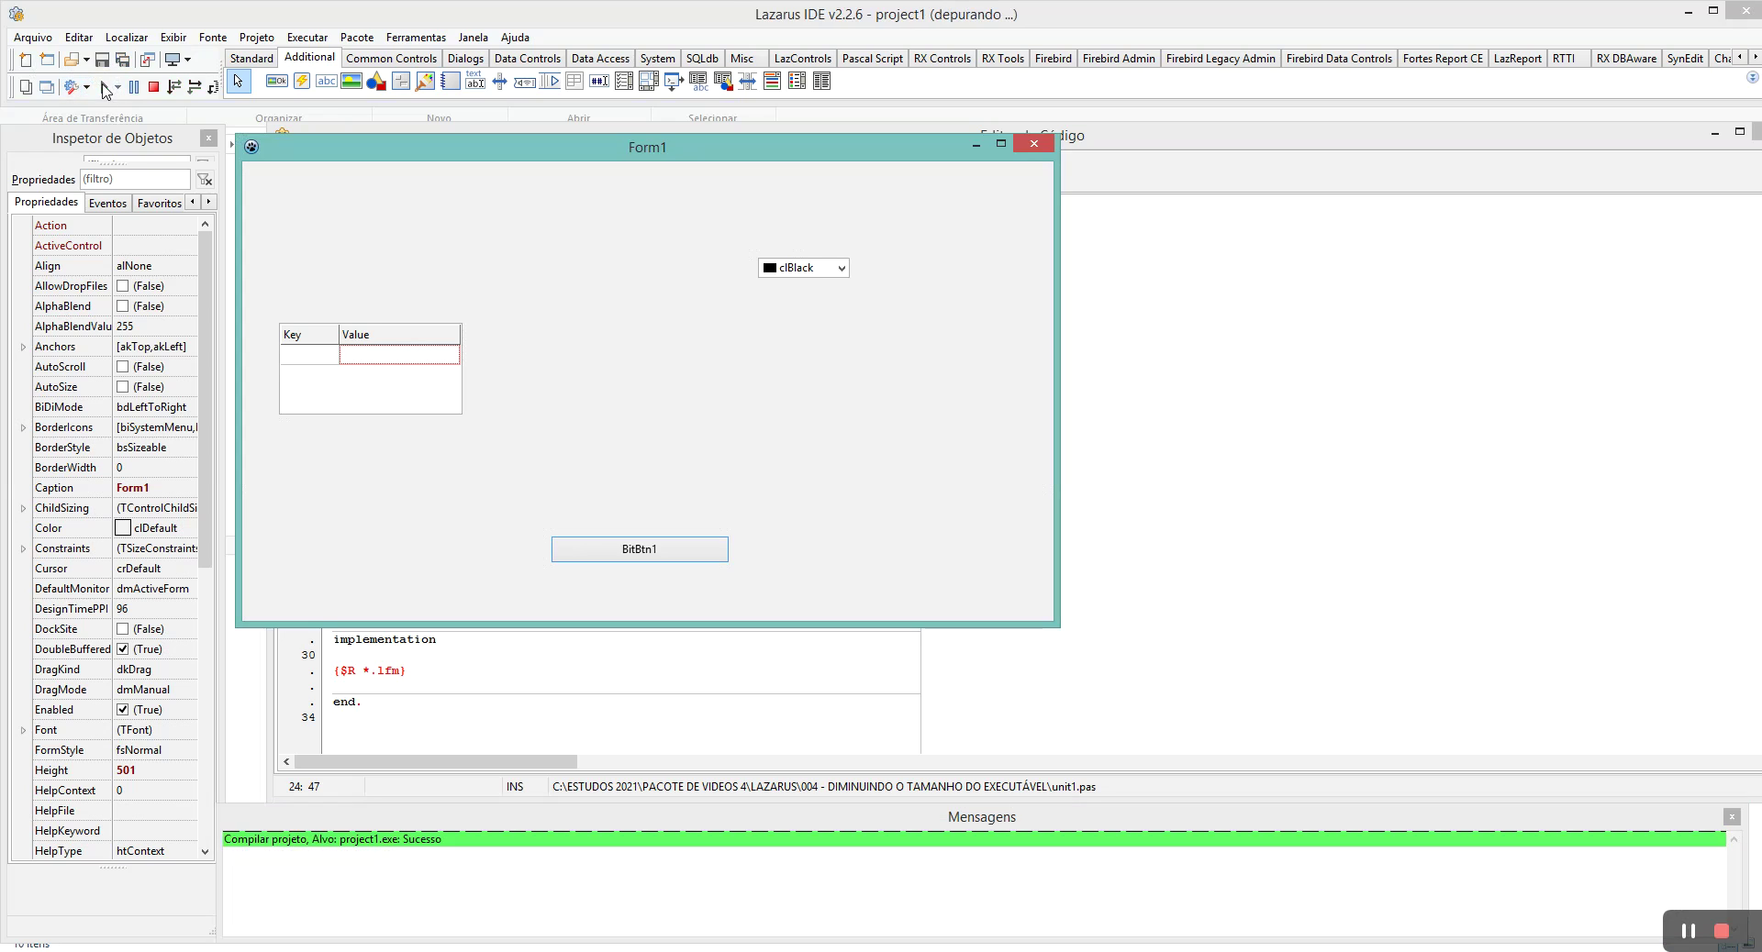
Step: Close the running Form1 program and switch to the project folder in File Explorer to check the size of project1.exe
left_click(719, 579)
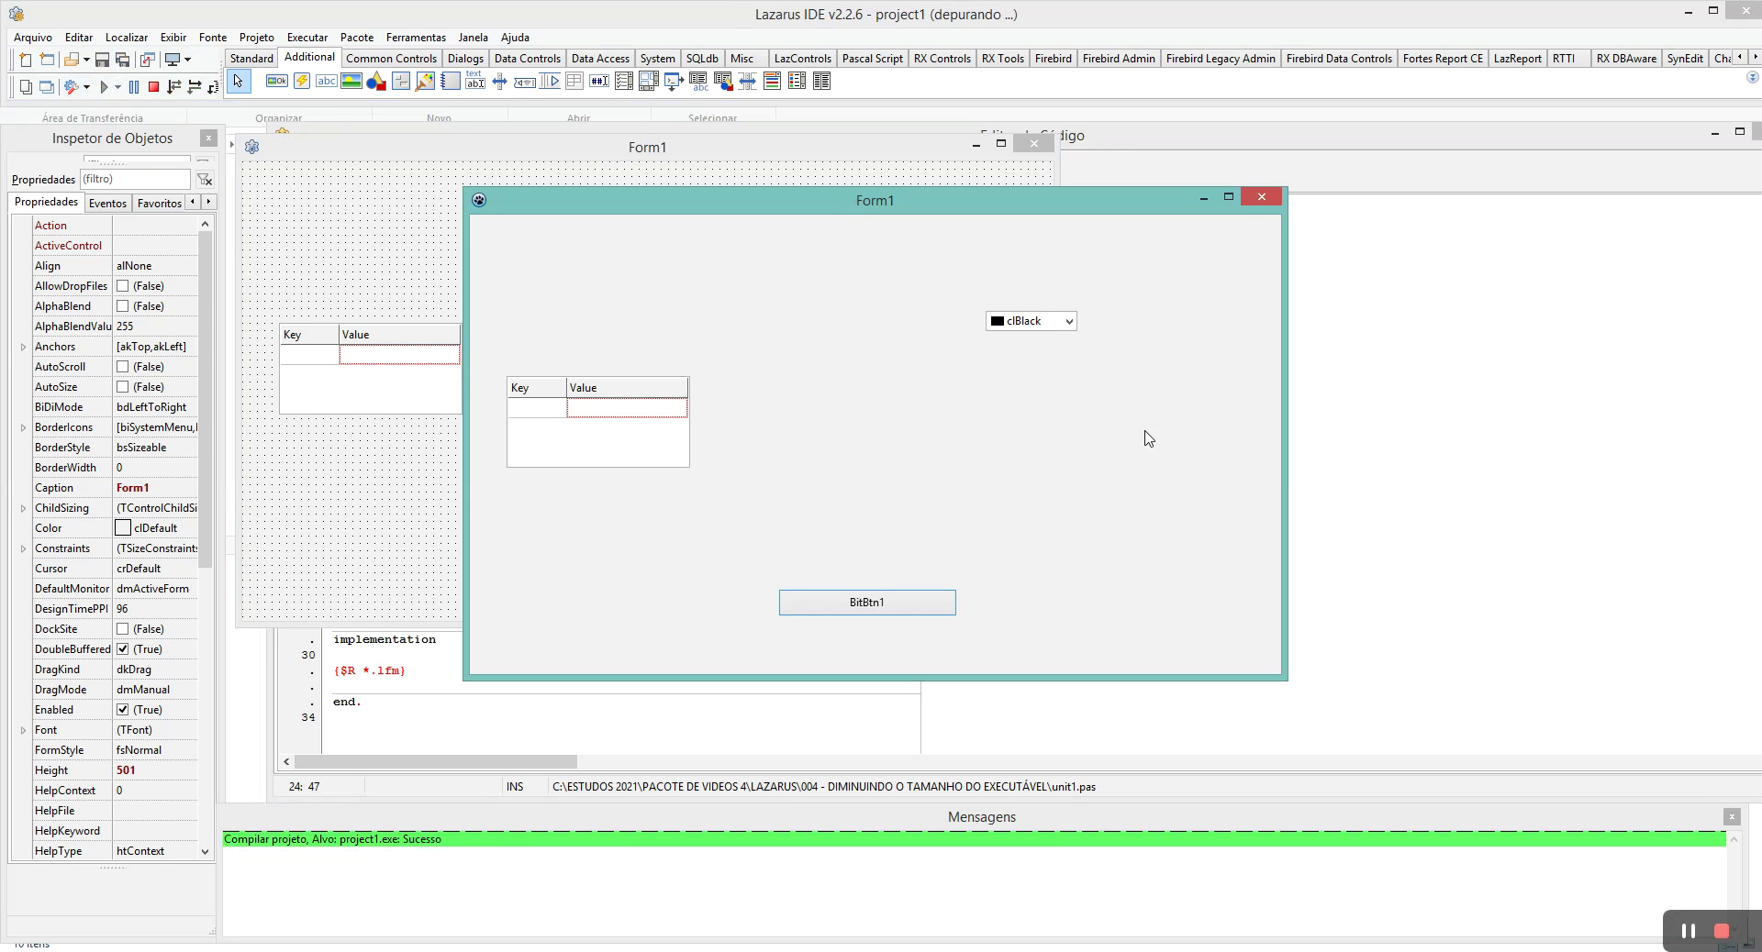
left_click(1262, 198)
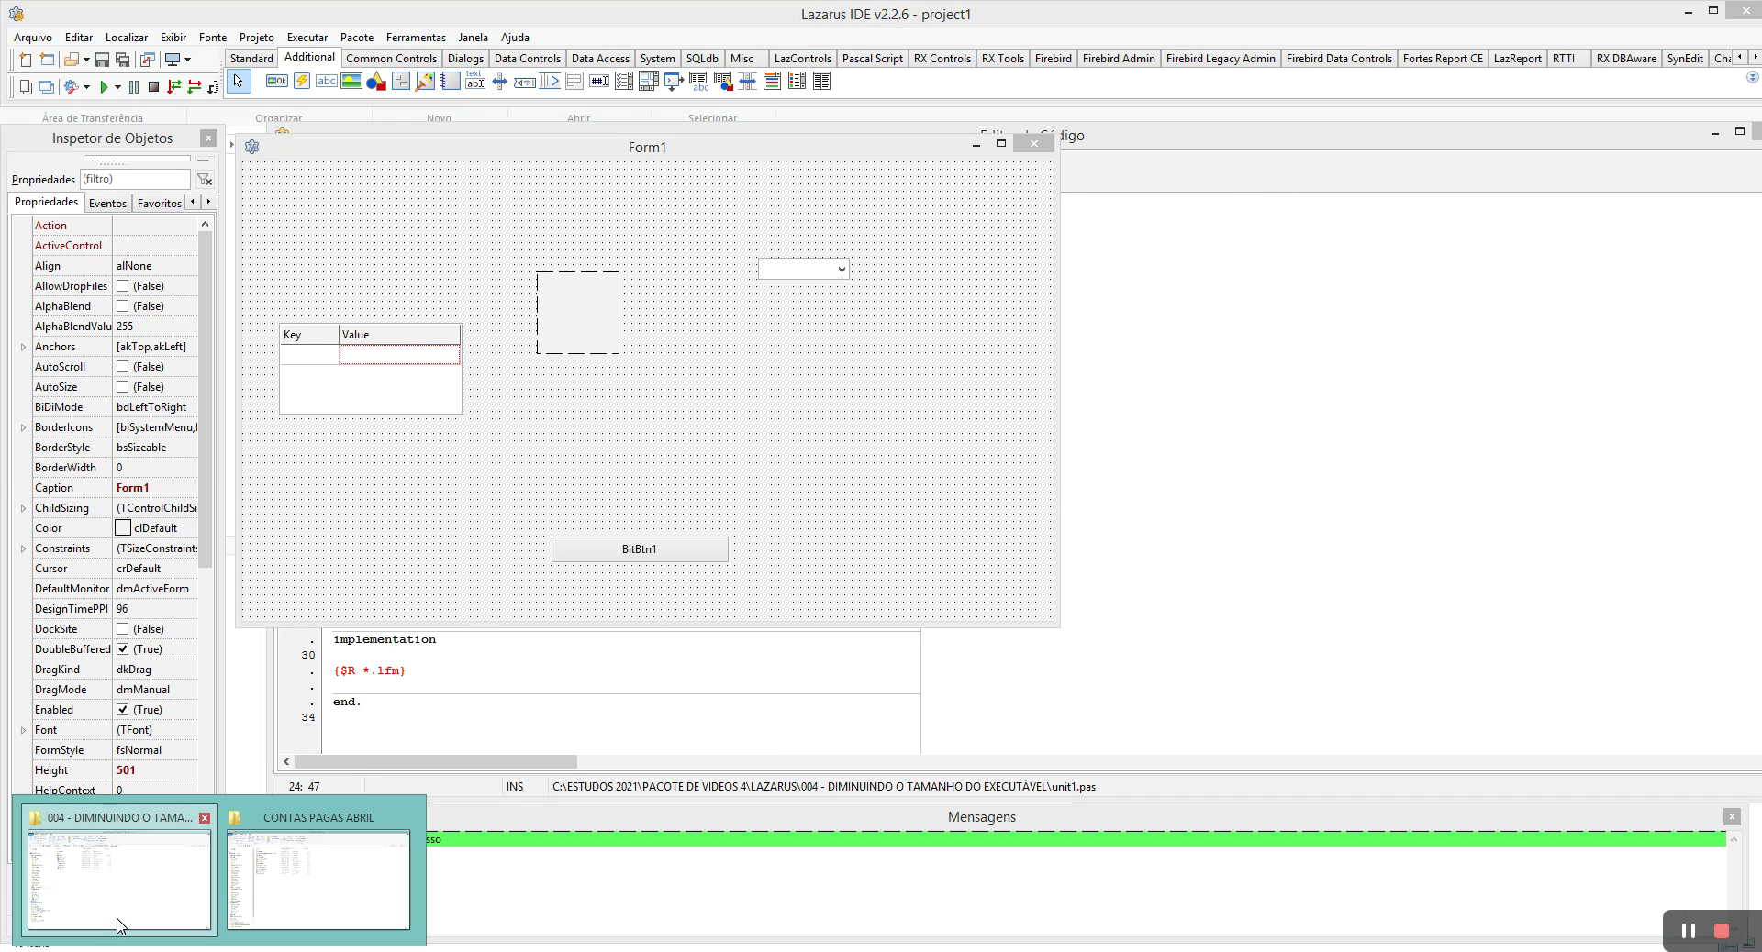
left_click(119, 925)
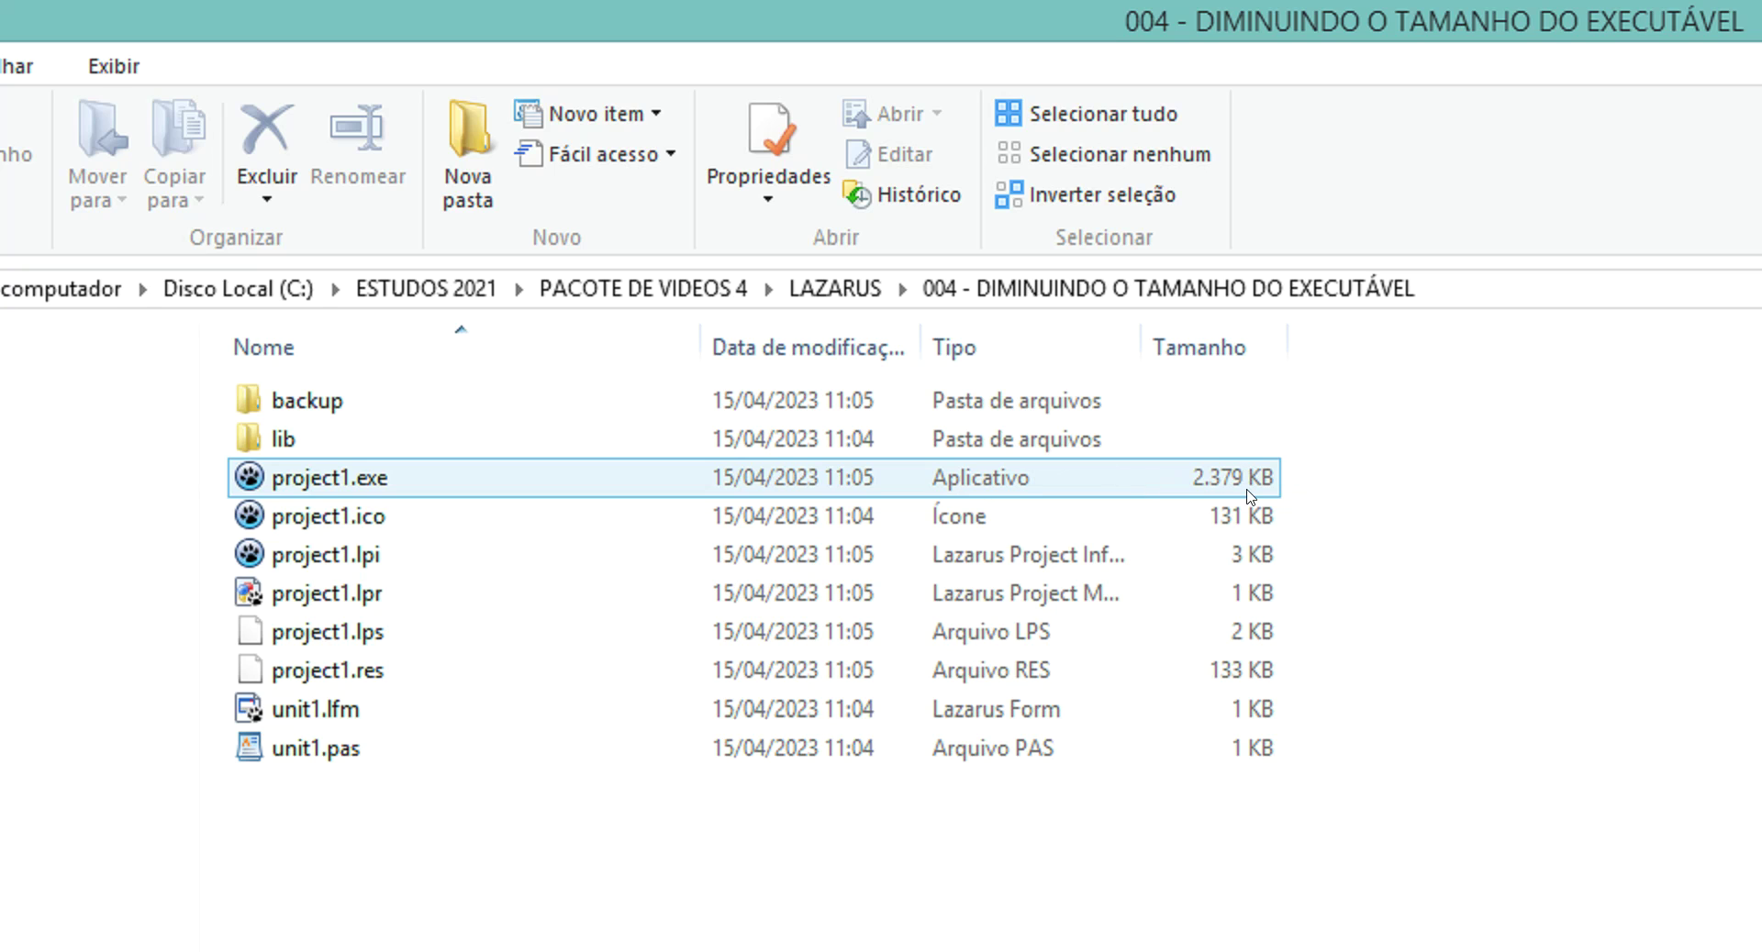
Step: Launch project1.exe directly from the project folder to test it, close its form, and switch back to Lazarus
double_click(712, 487)
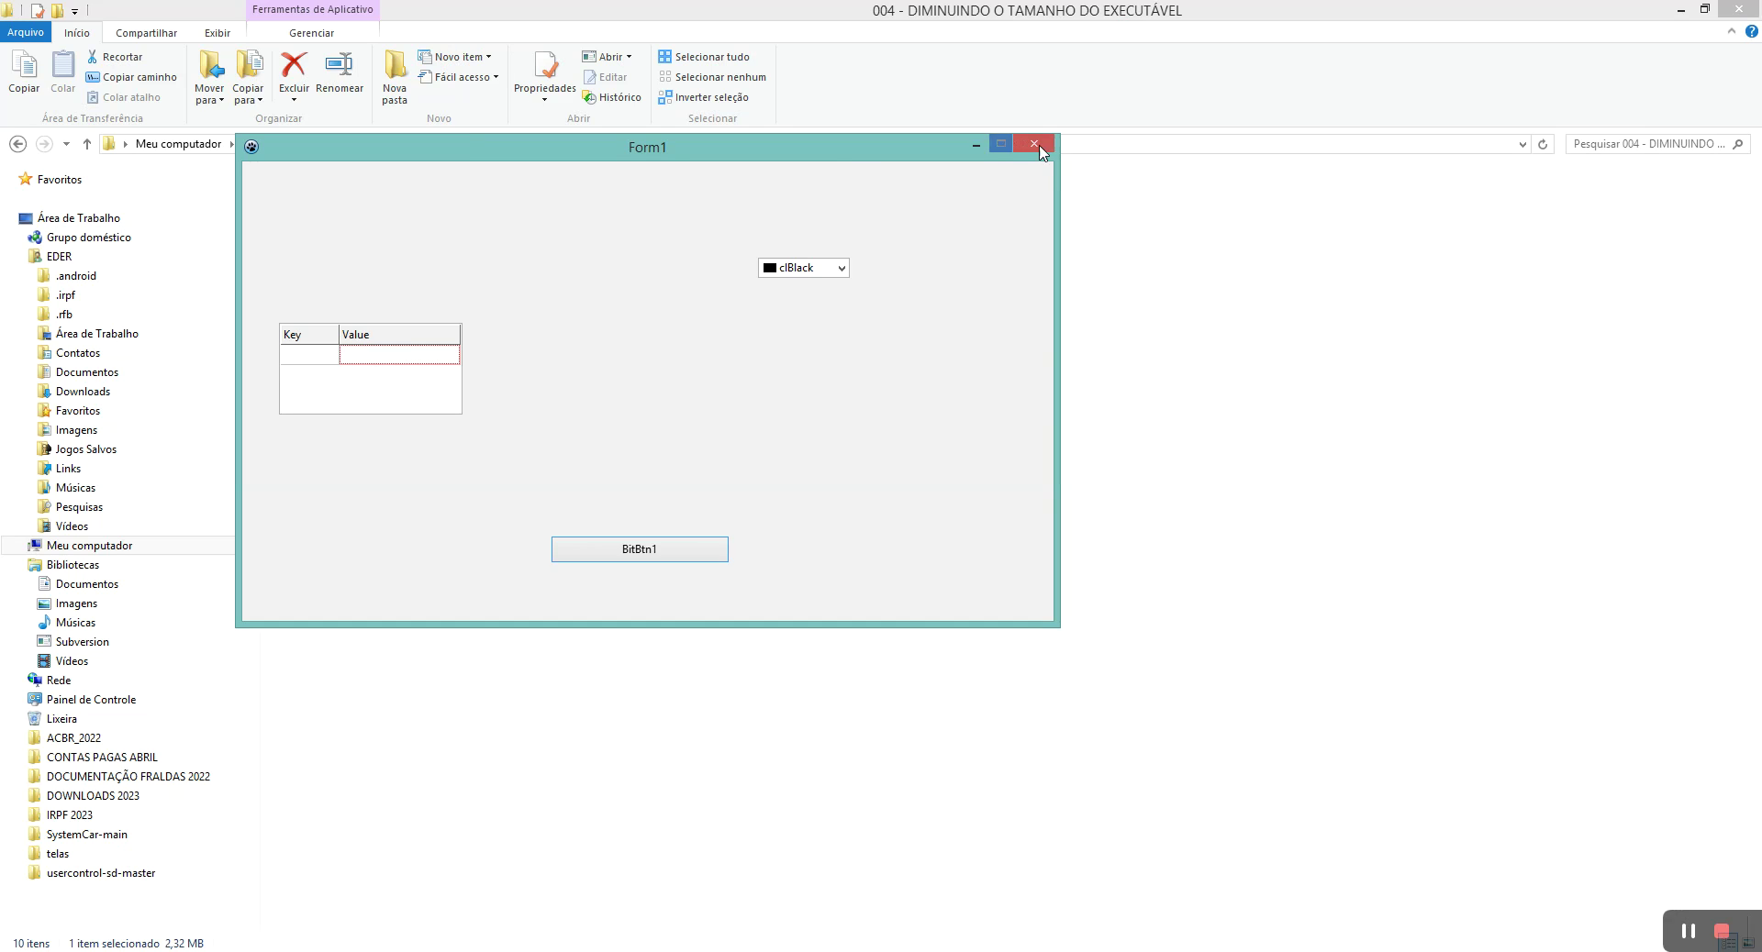
left_click(1150, 245)
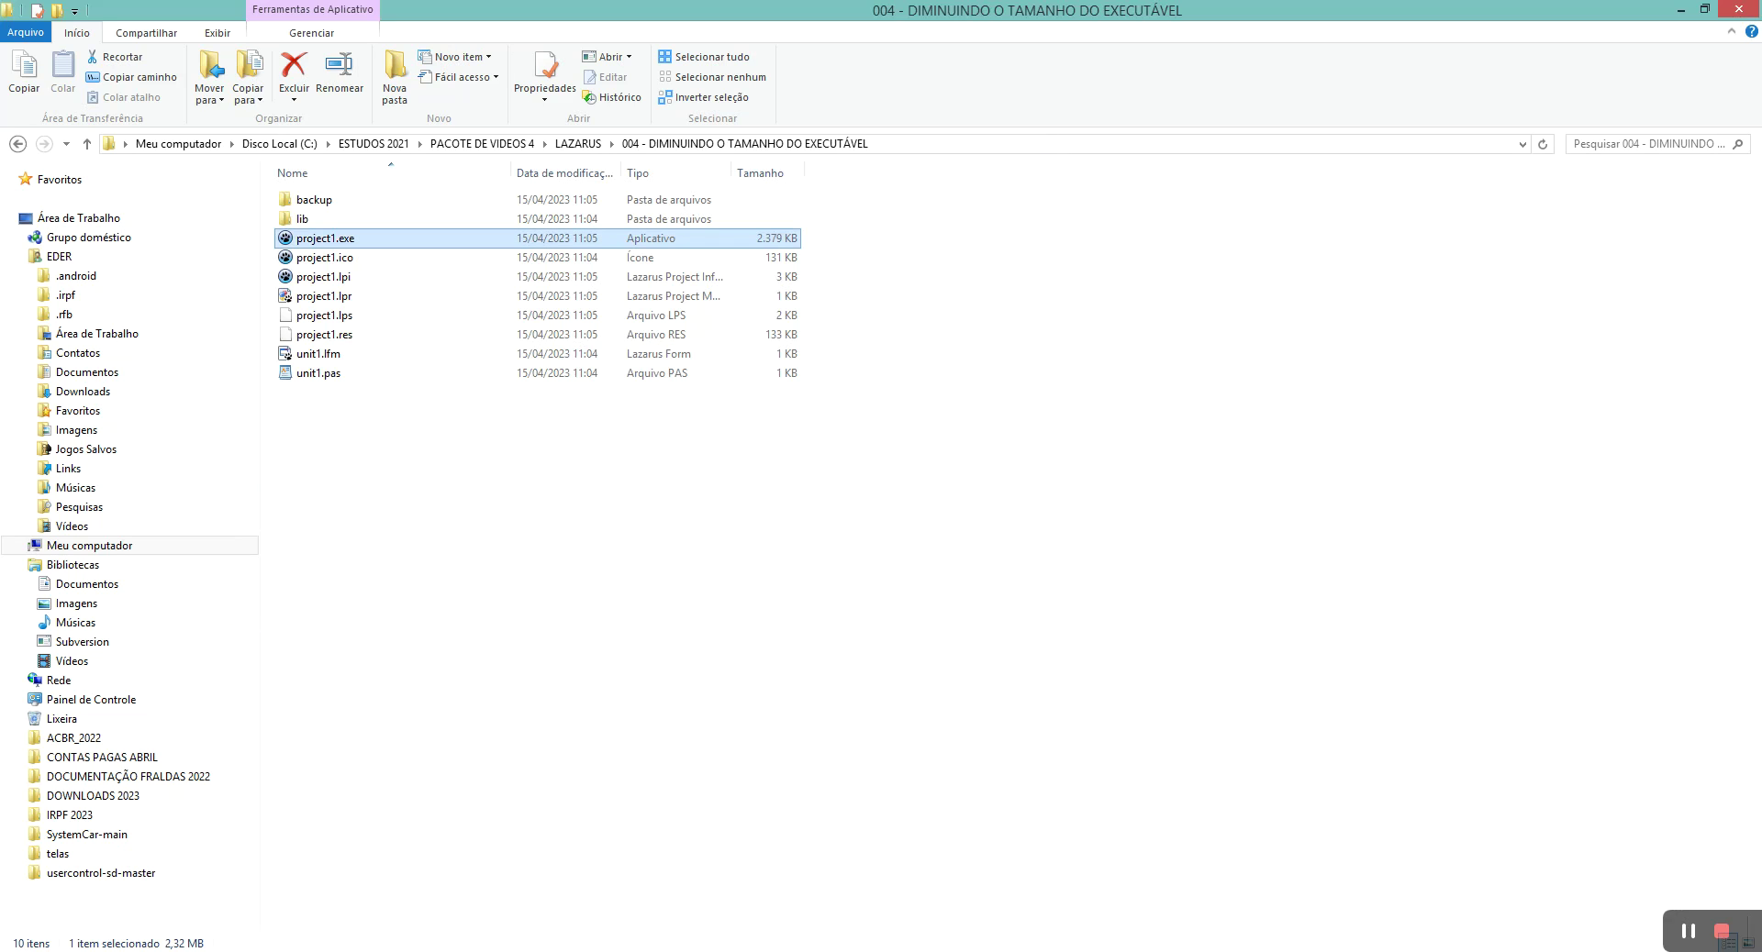
left_click(810, 557)
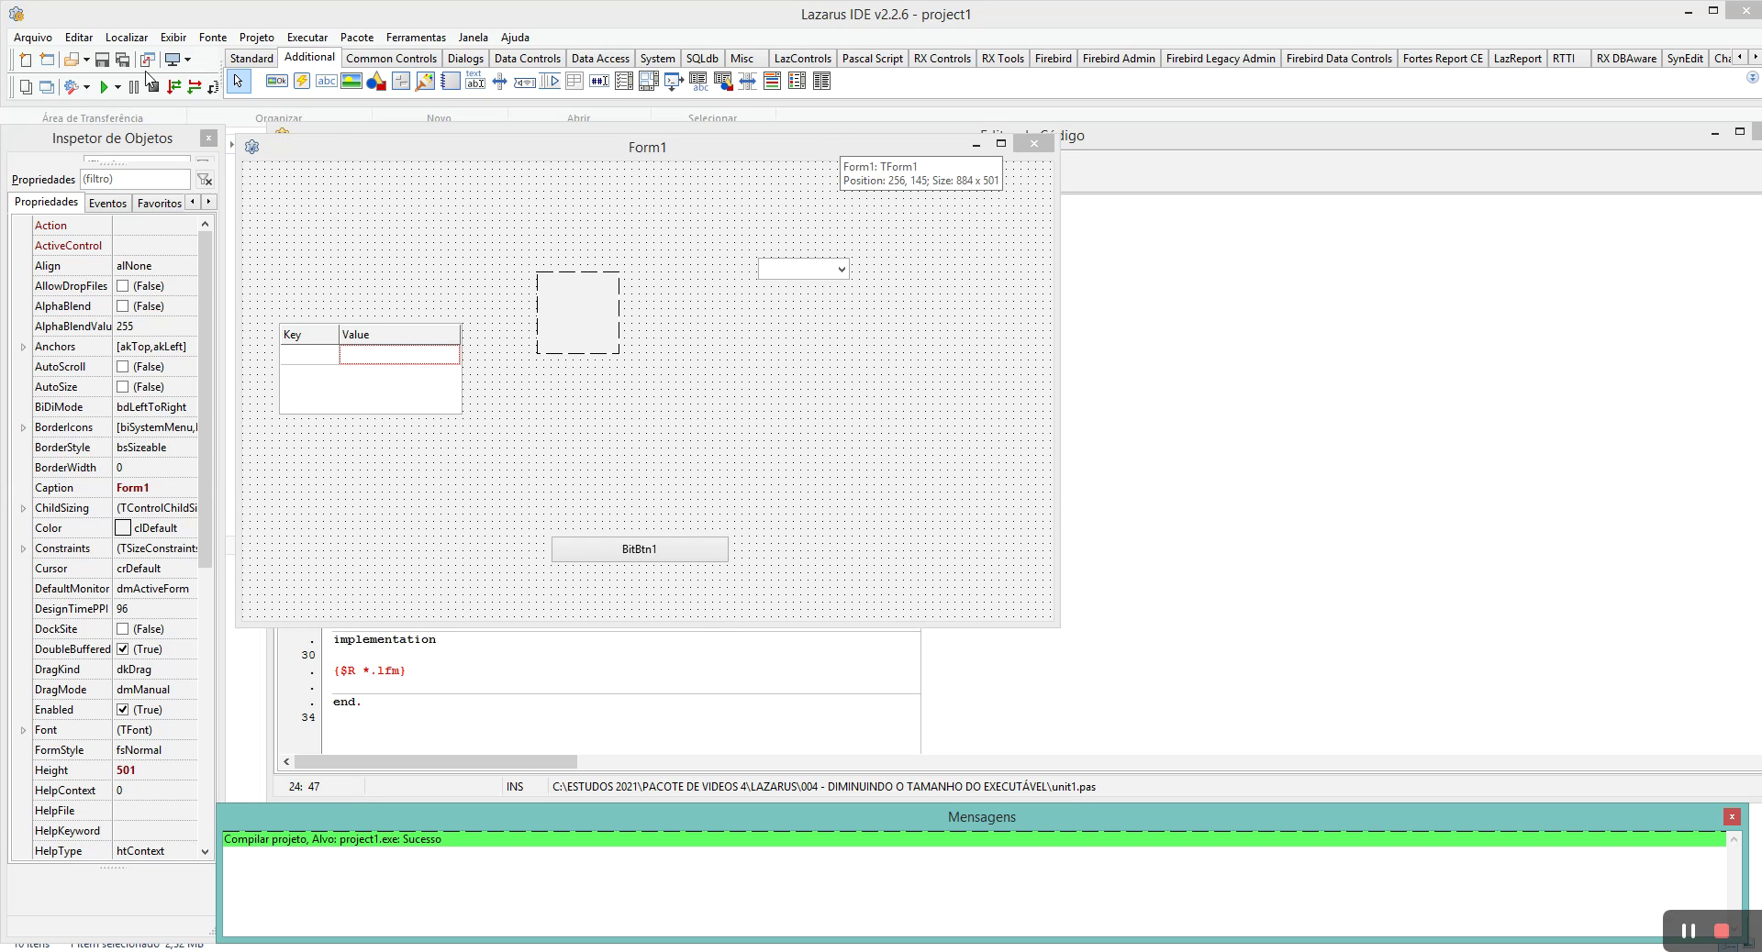
Step: Run the project again from Lazarus, move the running Form1 window off the designer, and close it
left_click(105, 87)
left_click_drag(560, 157, 759, 196)
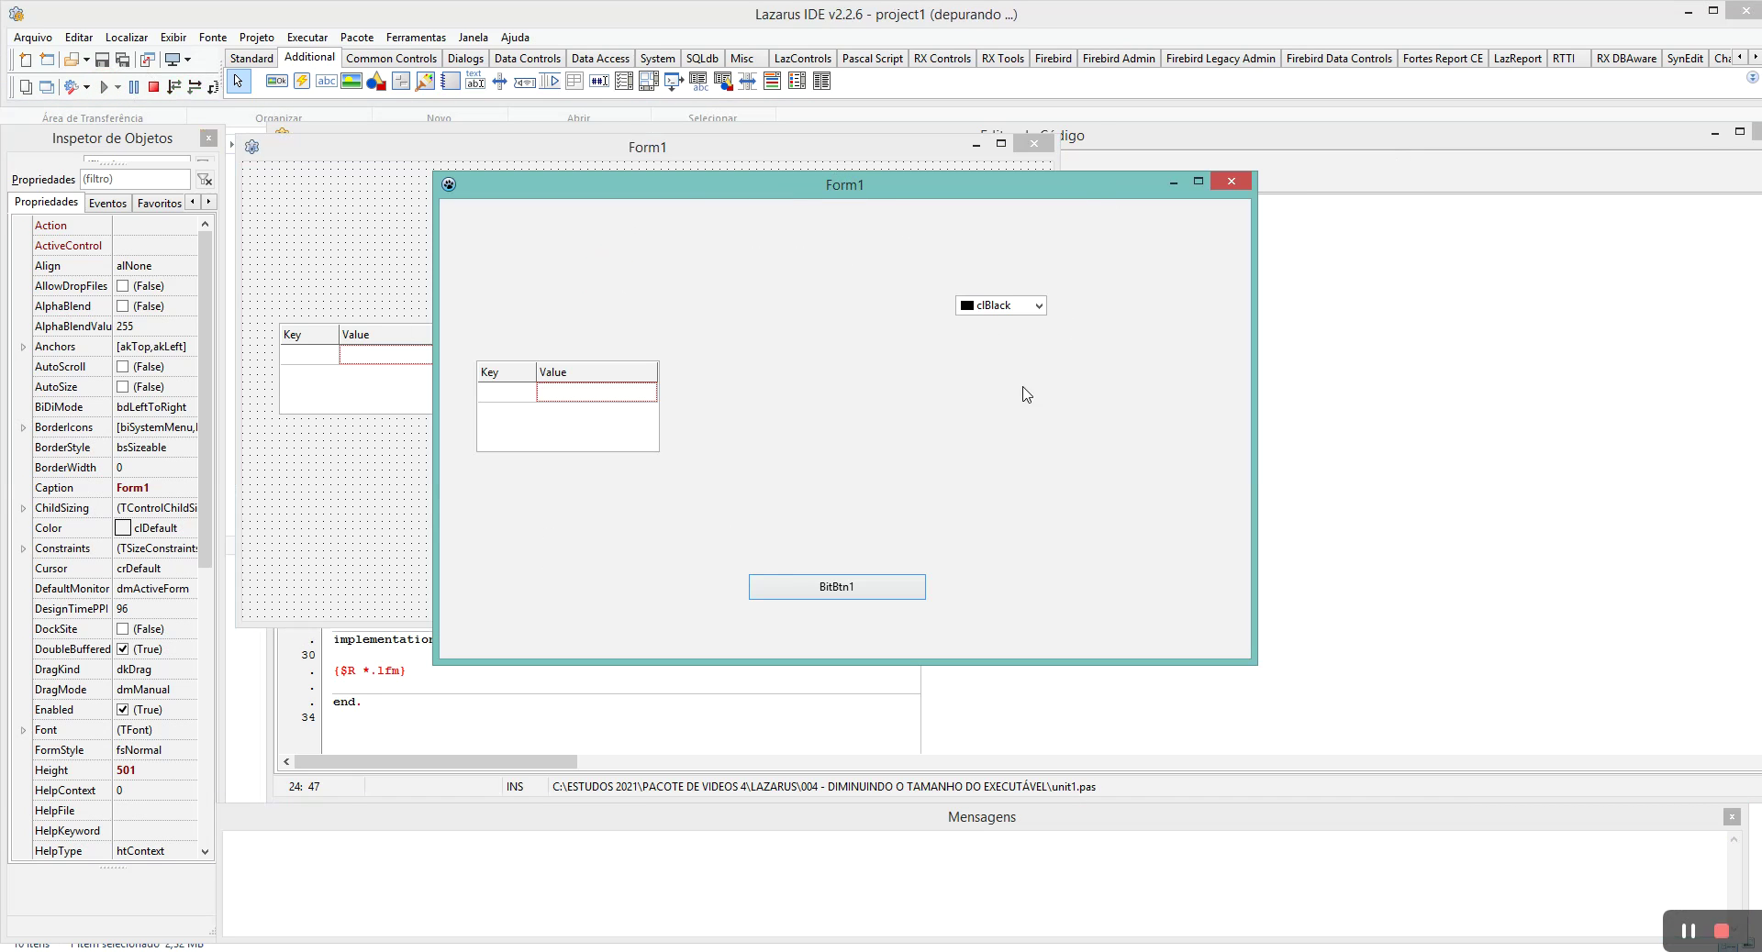
left_click(1244, 187)
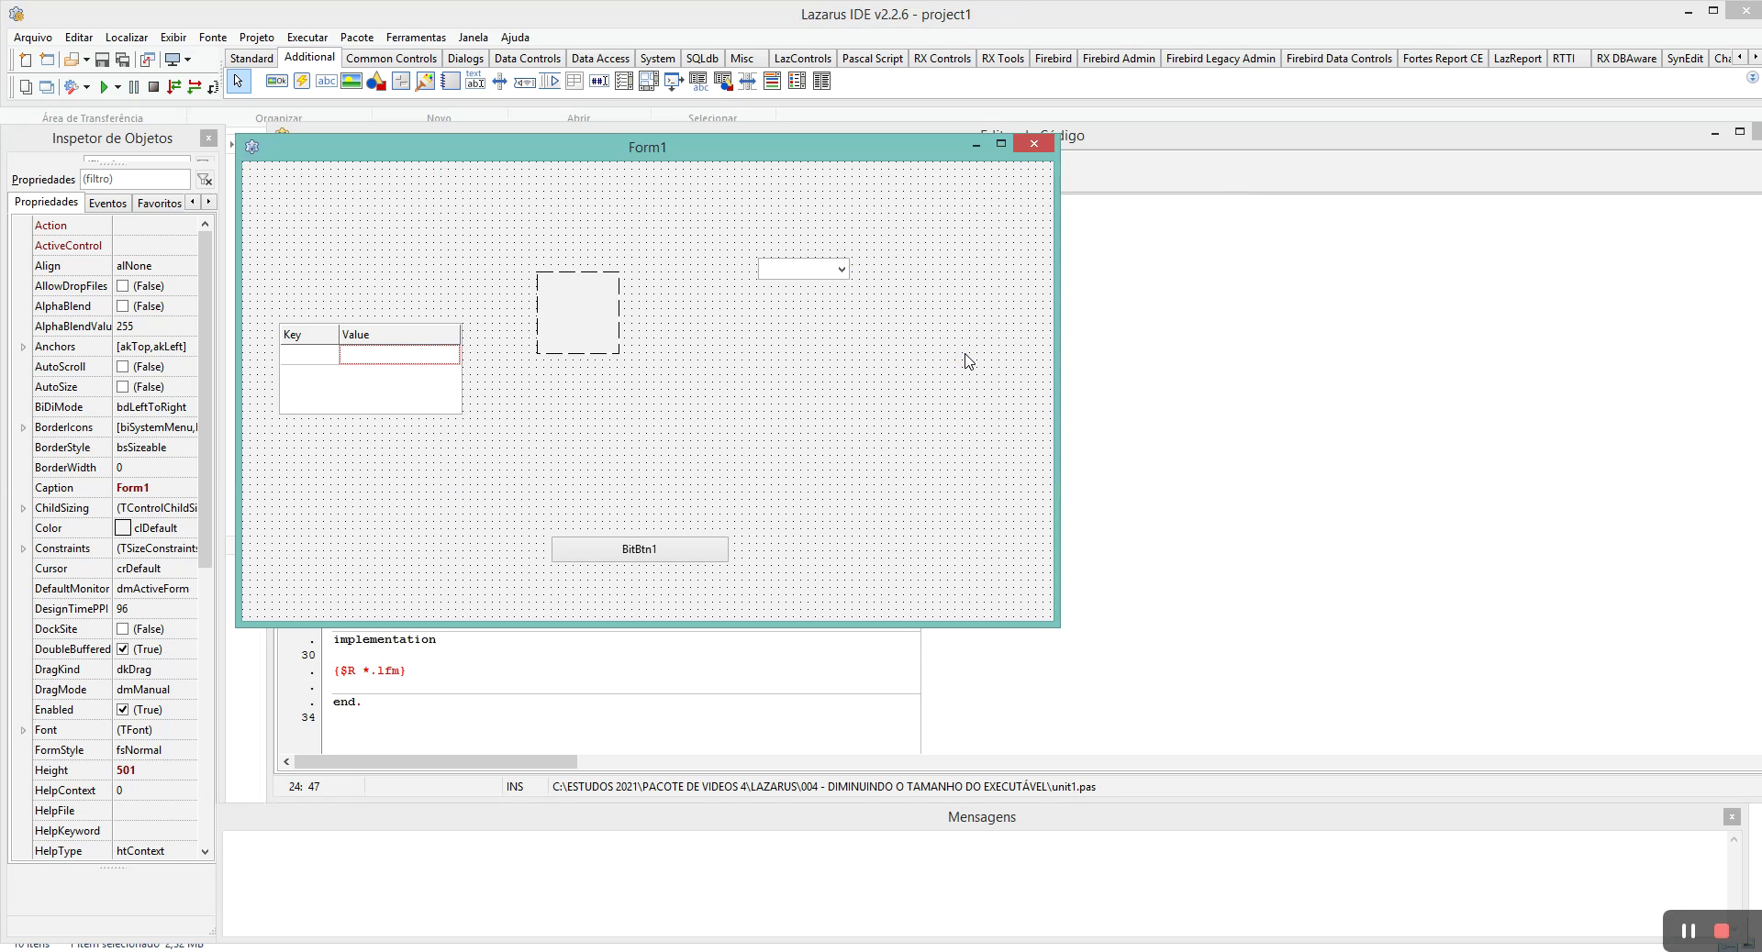